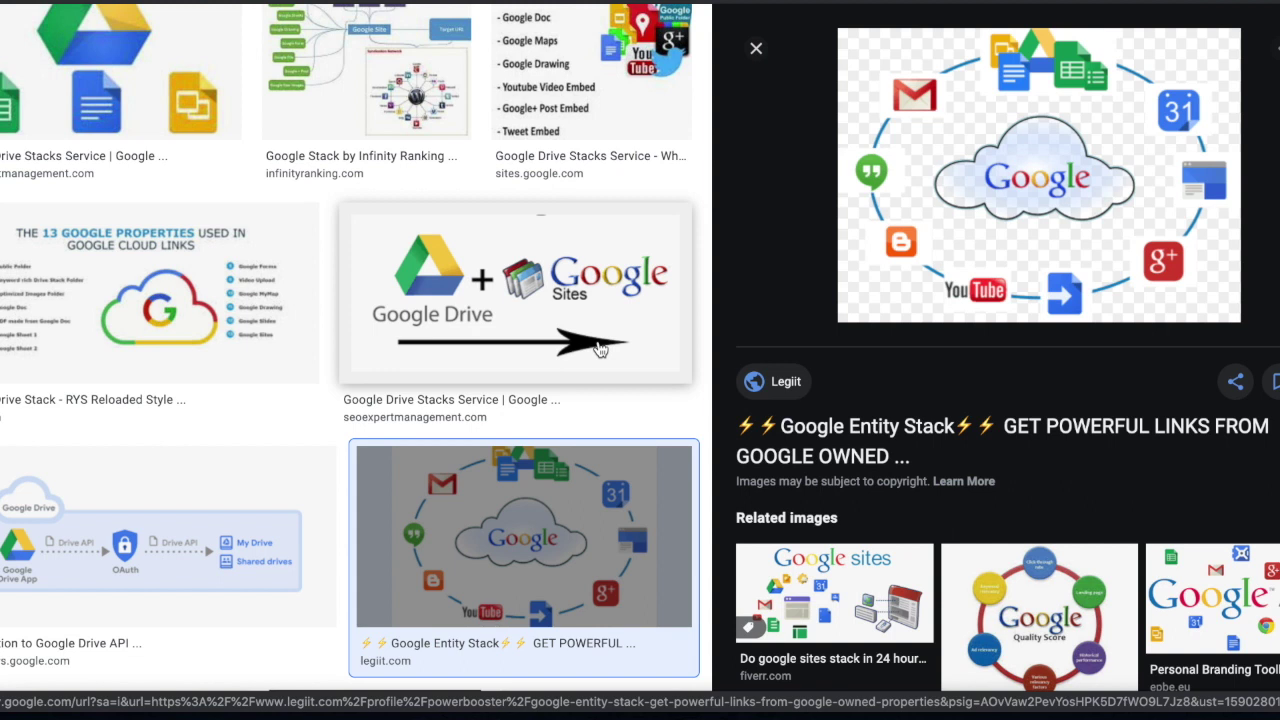
- Close the enlarged Google Entity Stack image preview in Google Images
click(755, 49)
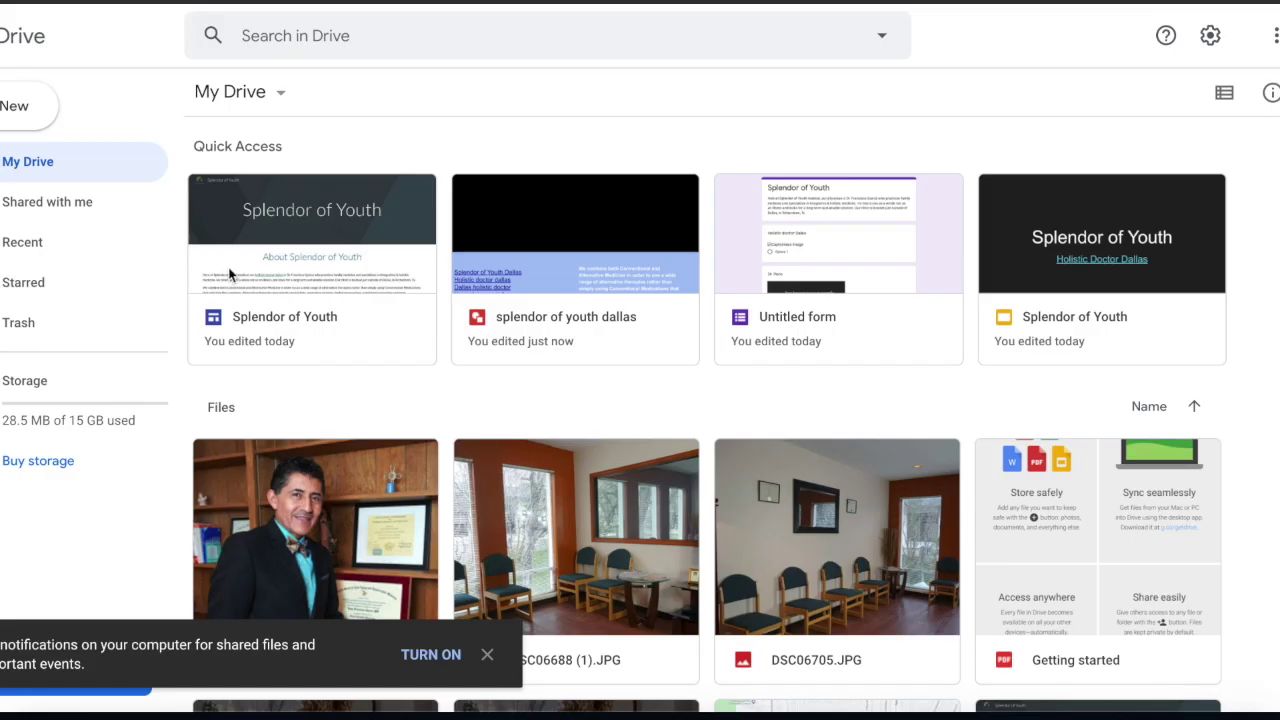
- Dismiss the notifications offer and open the Splendor of Youth site from Drive
click(487, 655)
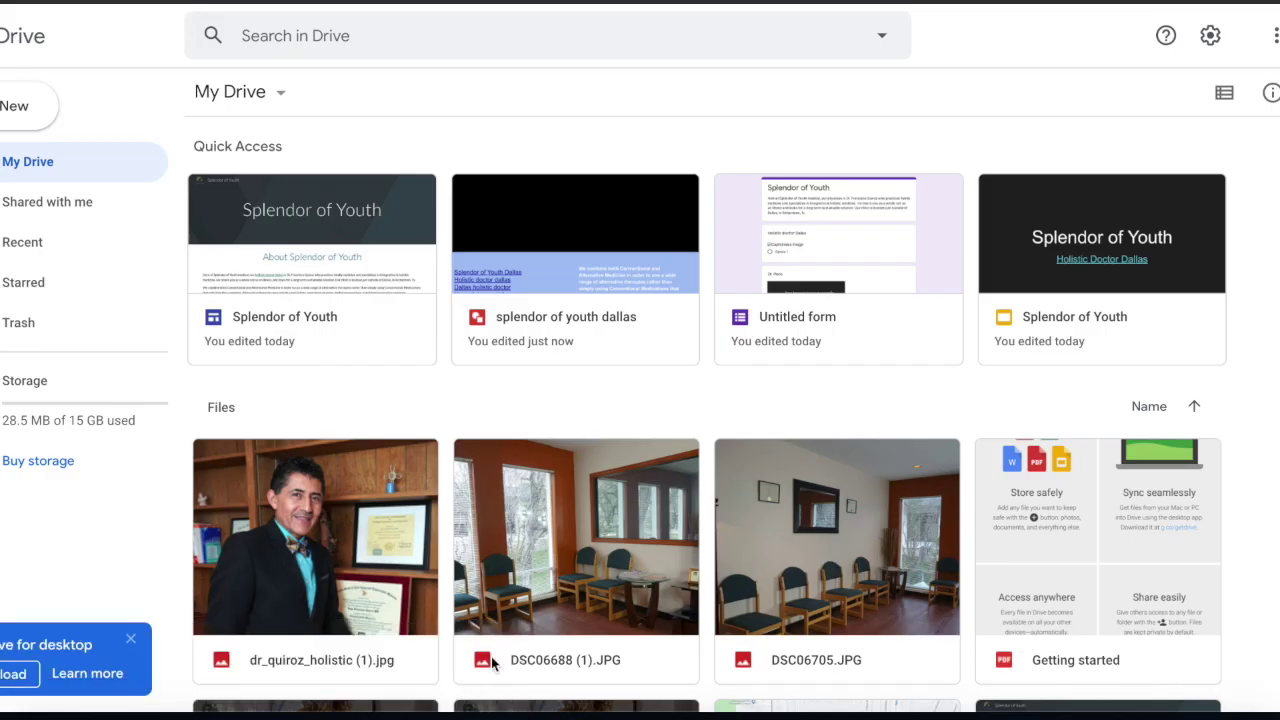
click(291, 257)
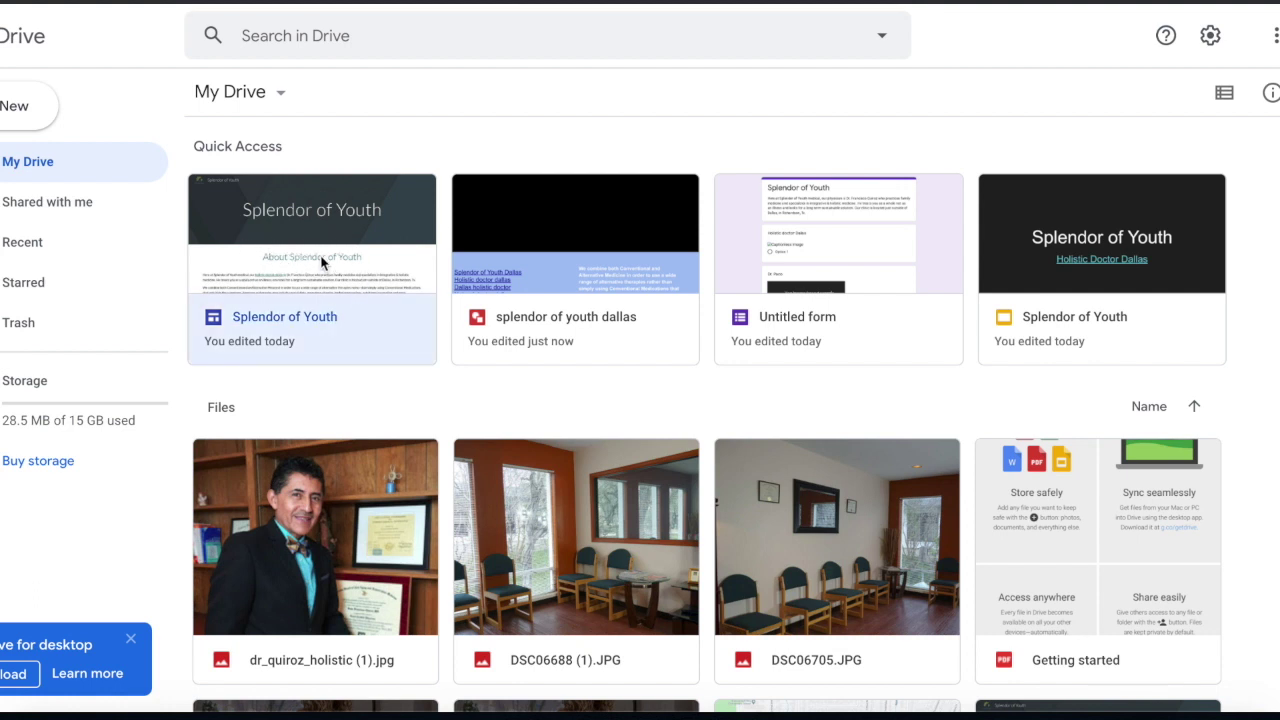
double_click(264, 325)
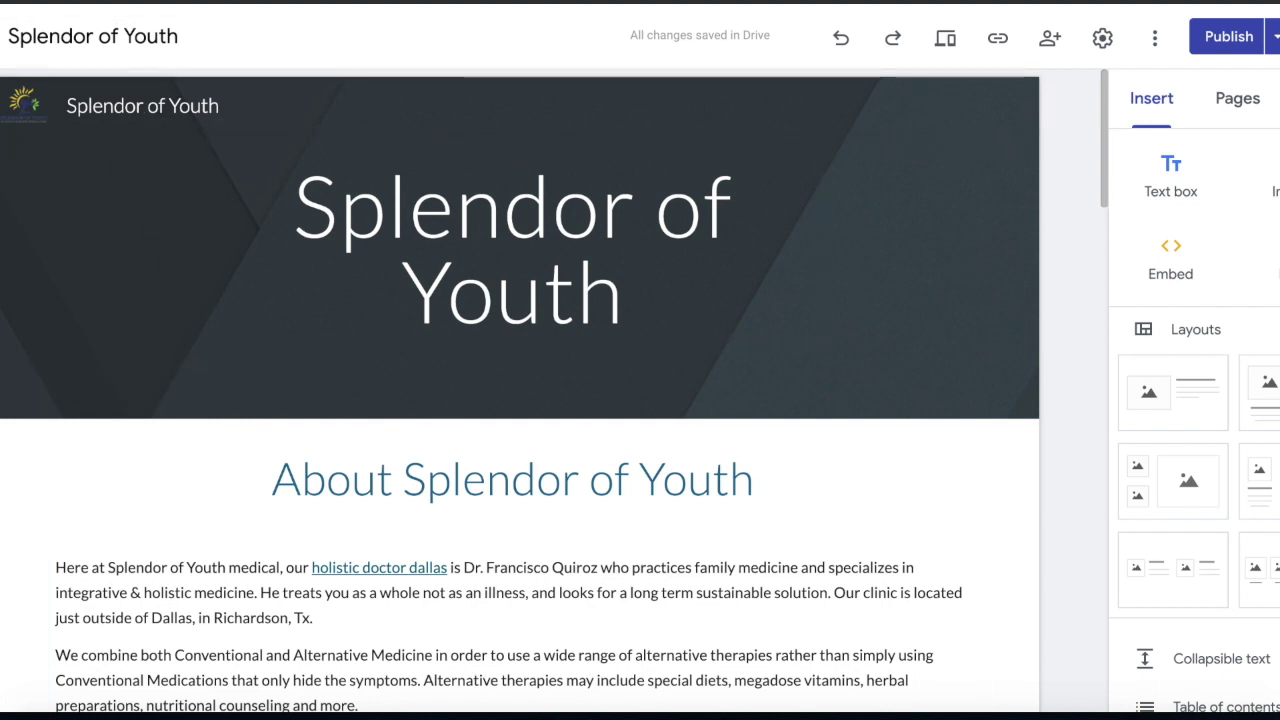
- Close the site tab and check the file types under New > More in Drive
key(ctrl+w)
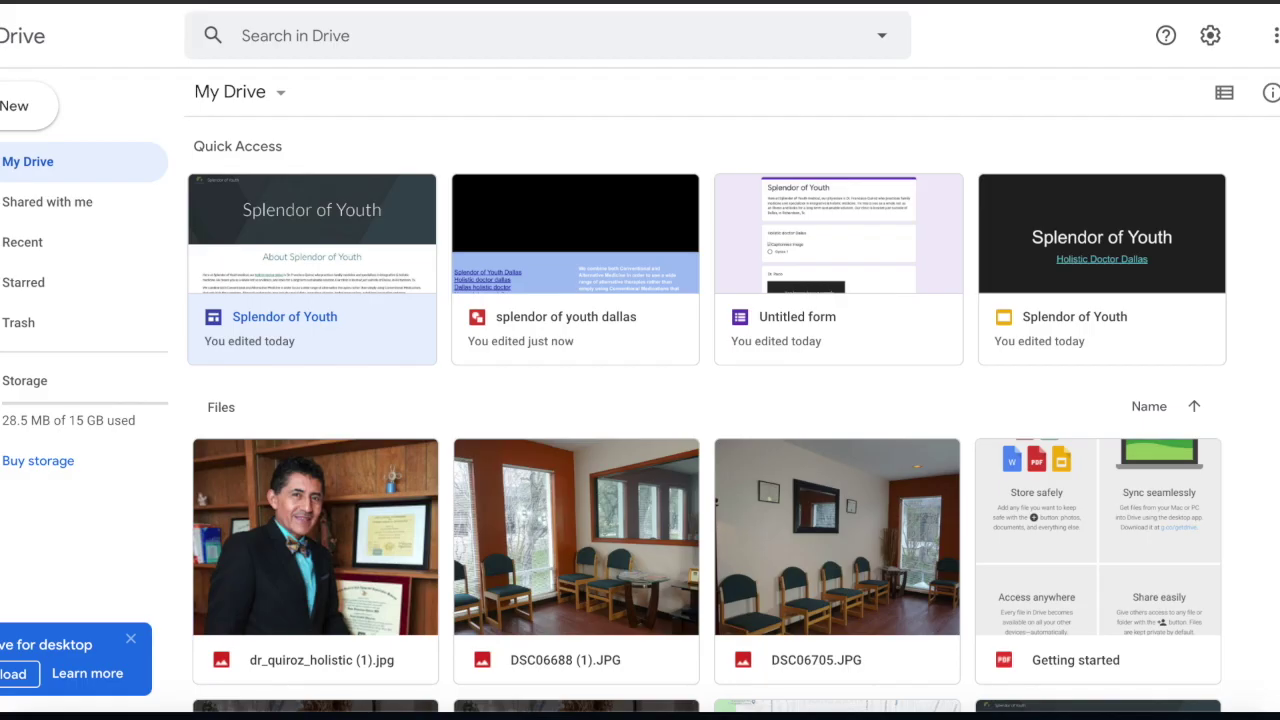
click(48, 114)
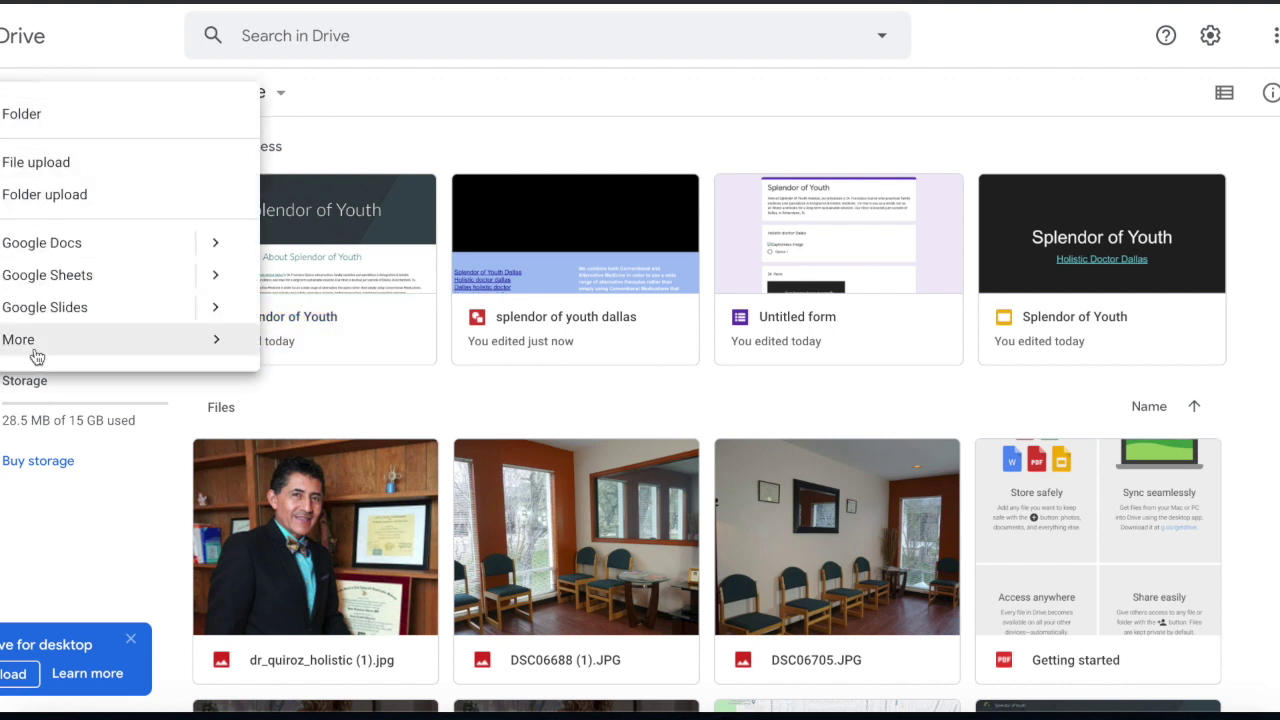
mouse_move(30, 341)
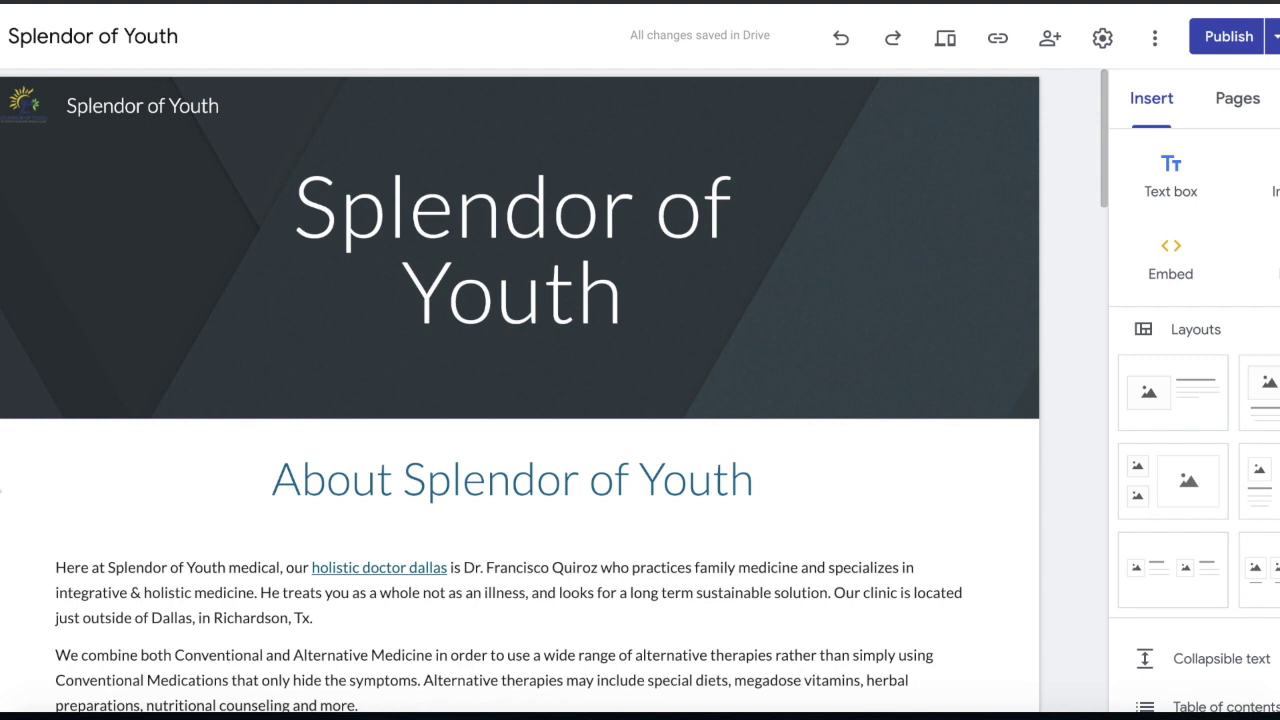
- Select the embedded splendorofyouth.com document below the About Splendor of Youth text
scroll(51, 500, down, 1)
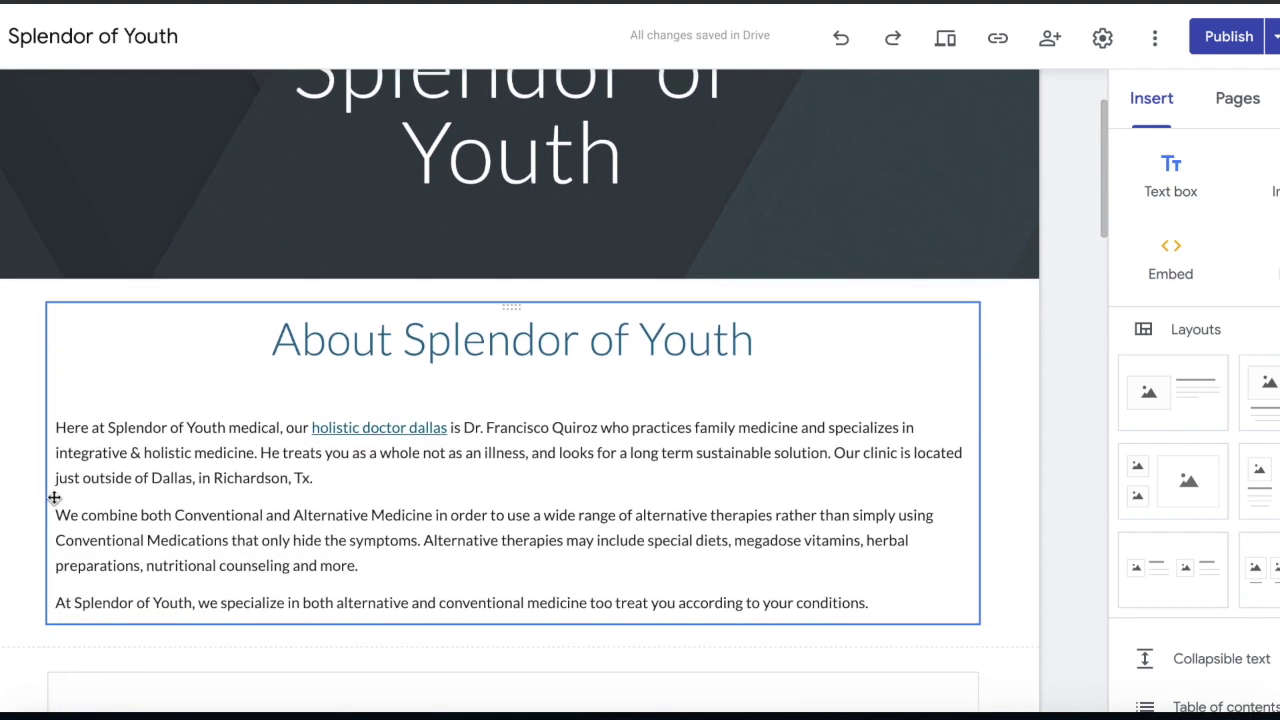
scroll(54, 497, down, 2)
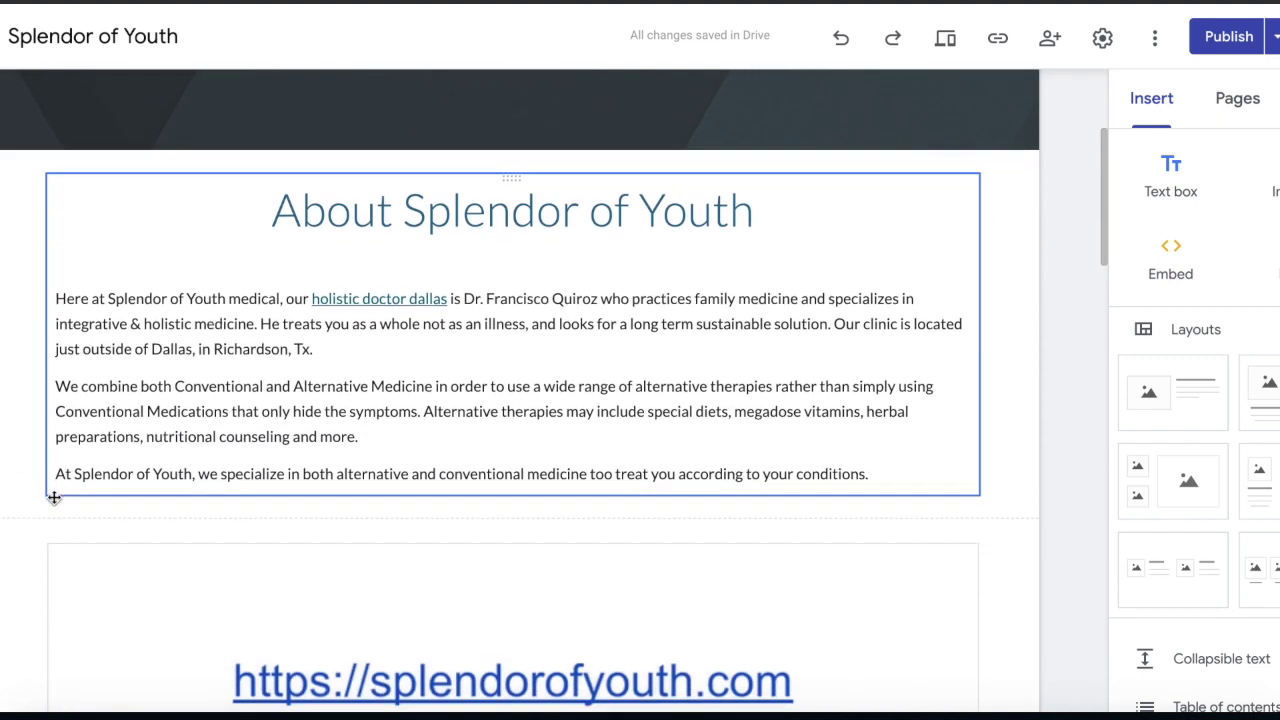
scroll(455, 410, down, 2)
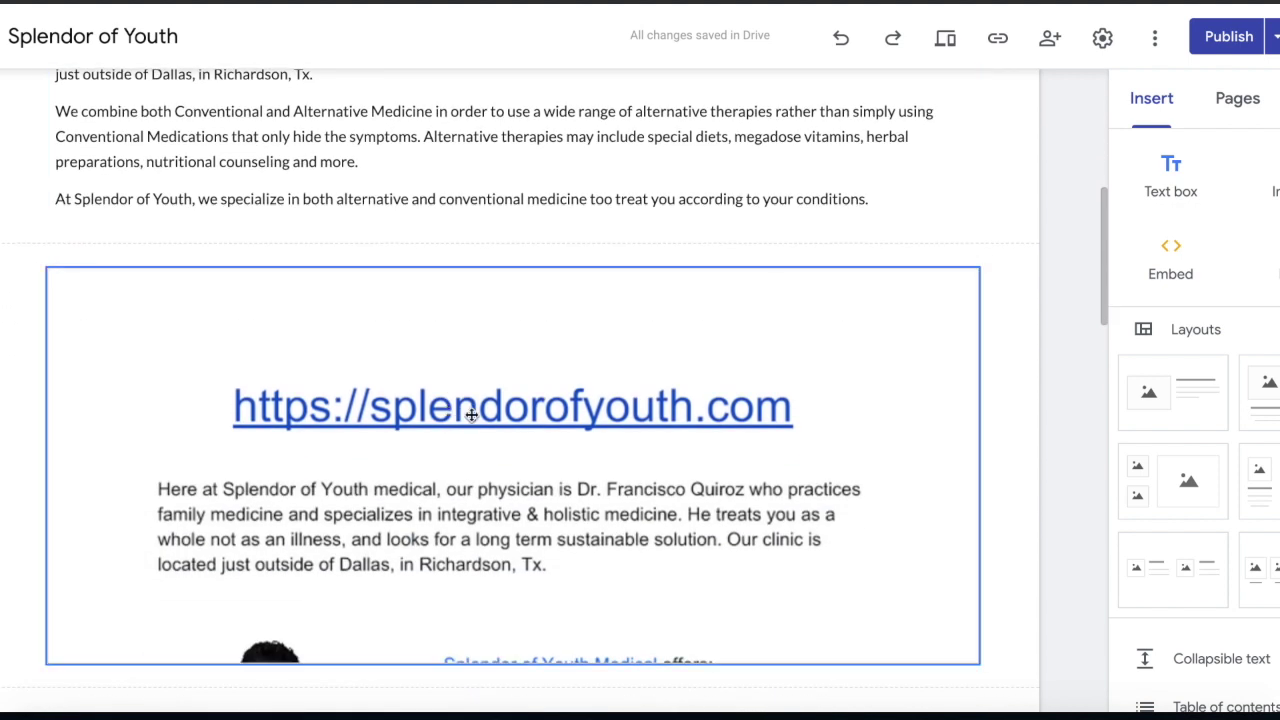
scroll(805, 418, down, 2)
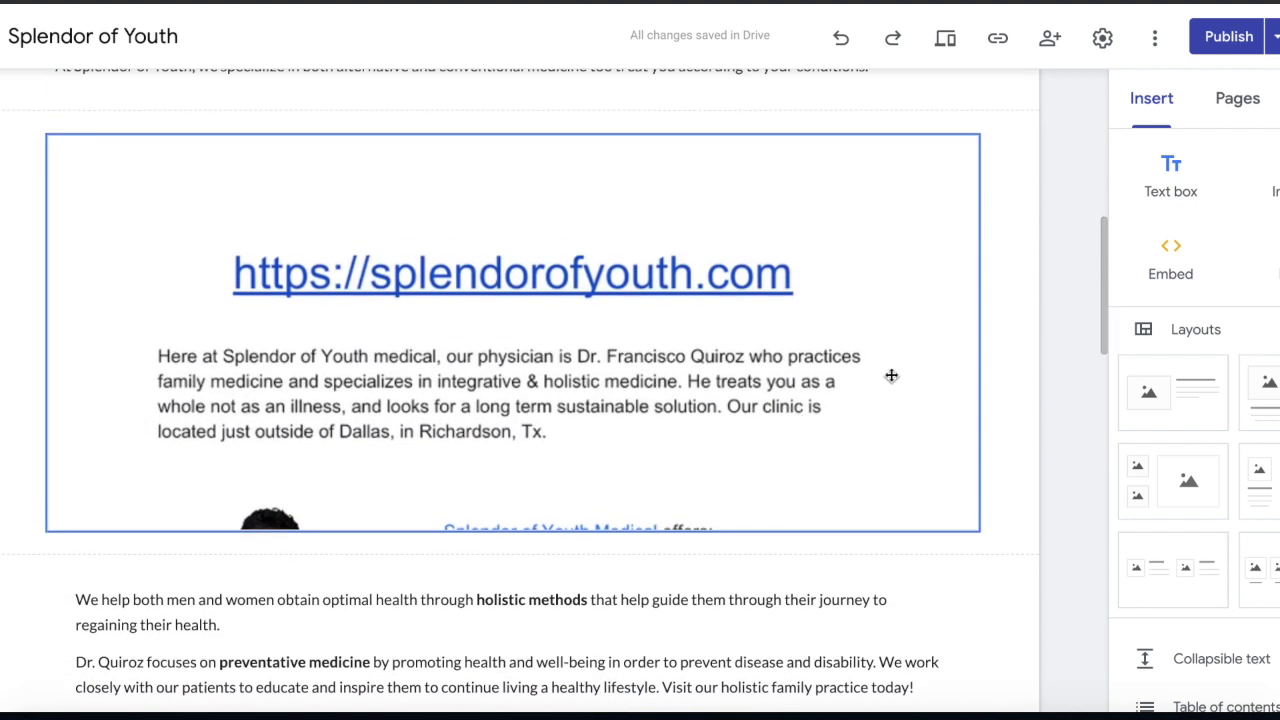
click(894, 373)
scroll(651, 409, up, 1)
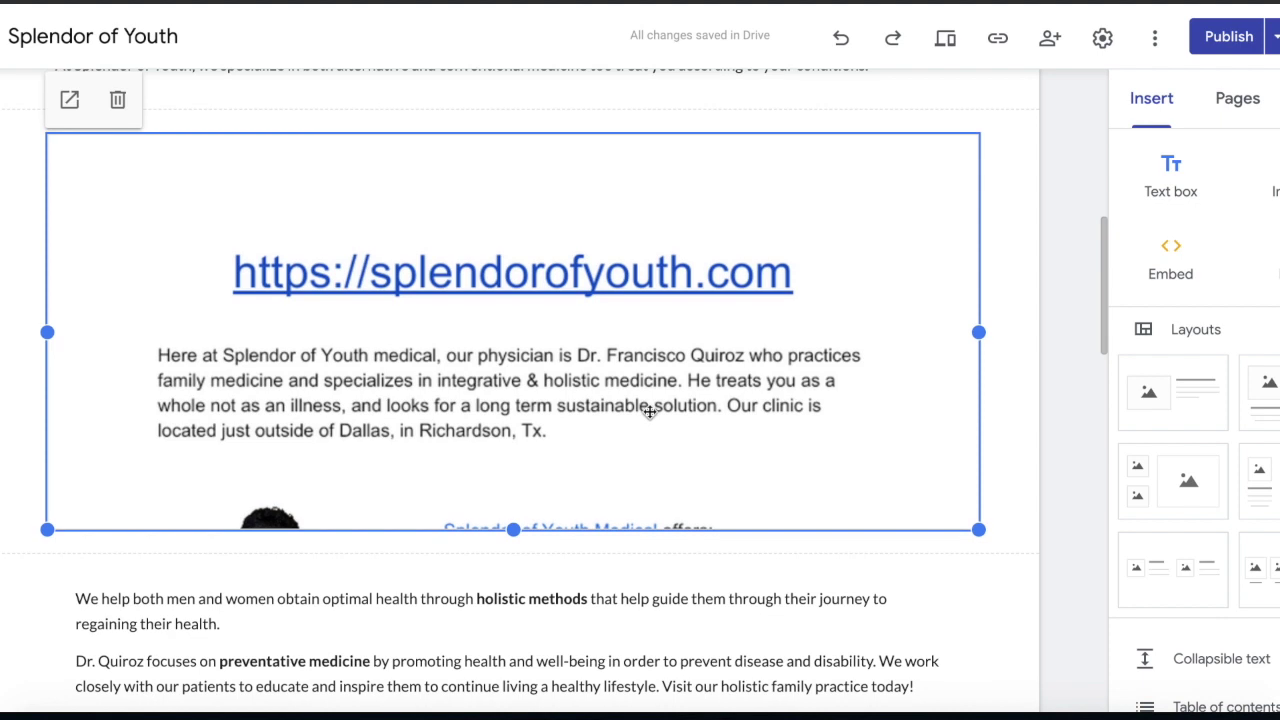
scroll(650, 411, up, 1)
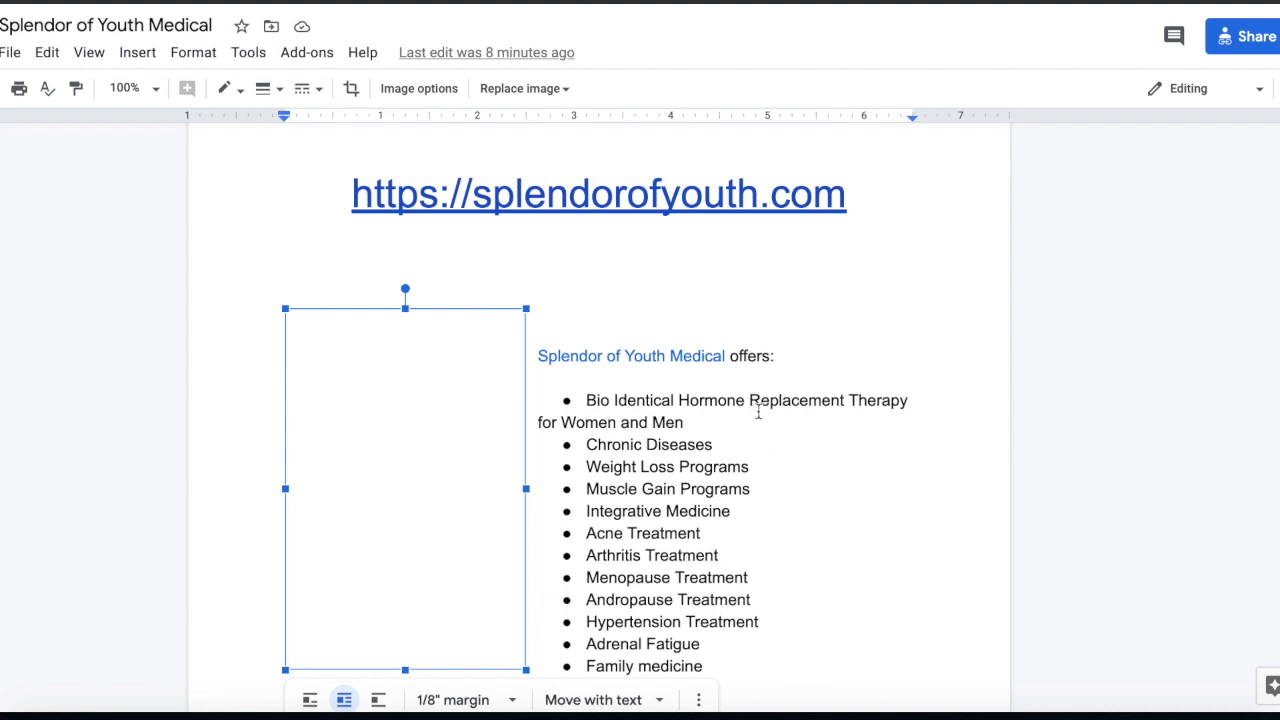
- Review the Splendor of Youth Medical doc, placing the cursor below the profile links, then return to the top
scroll(758, 411, down, 2)
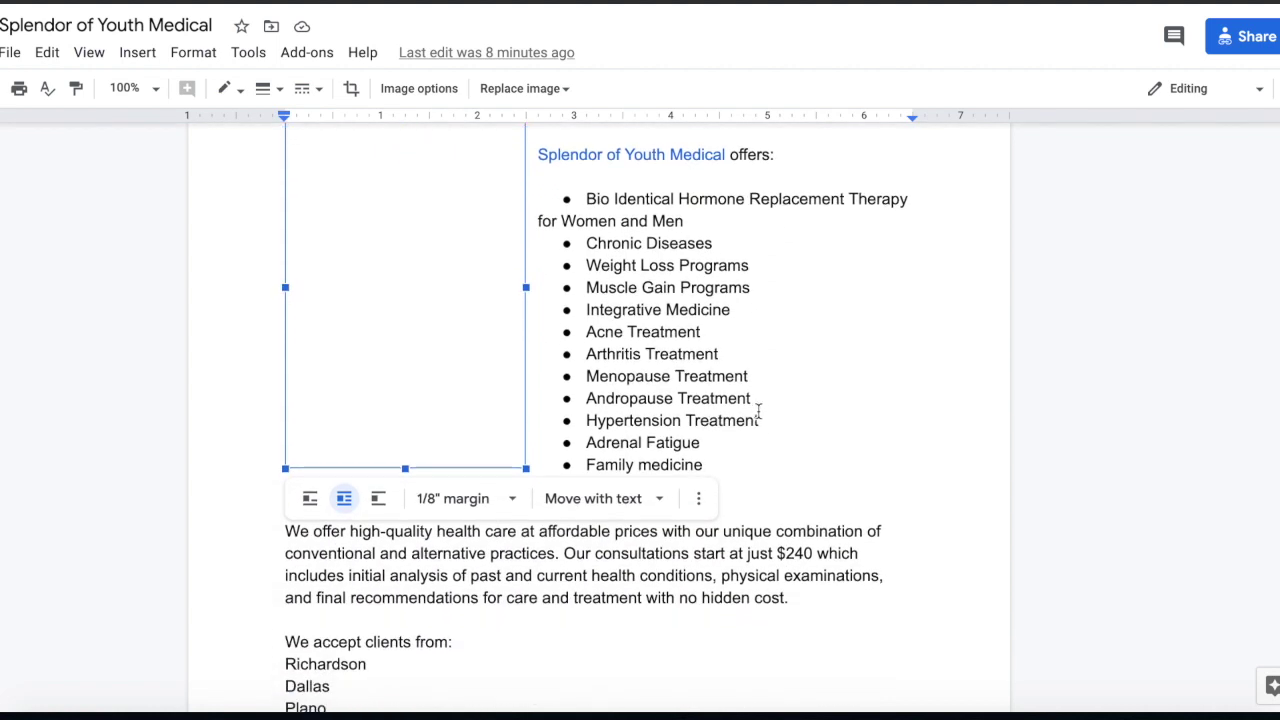
scroll(758, 411, down, 9)
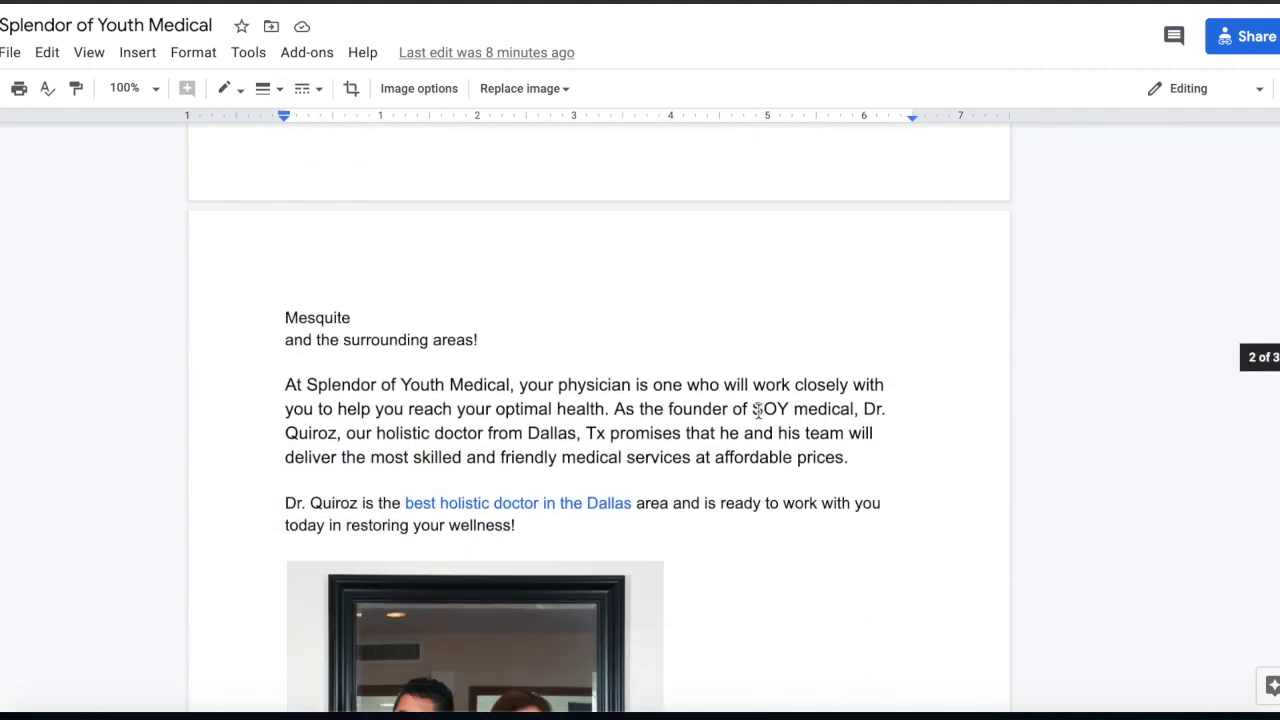
click(589, 497)
click(521, 682)
scroll(521, 682, down, 4)
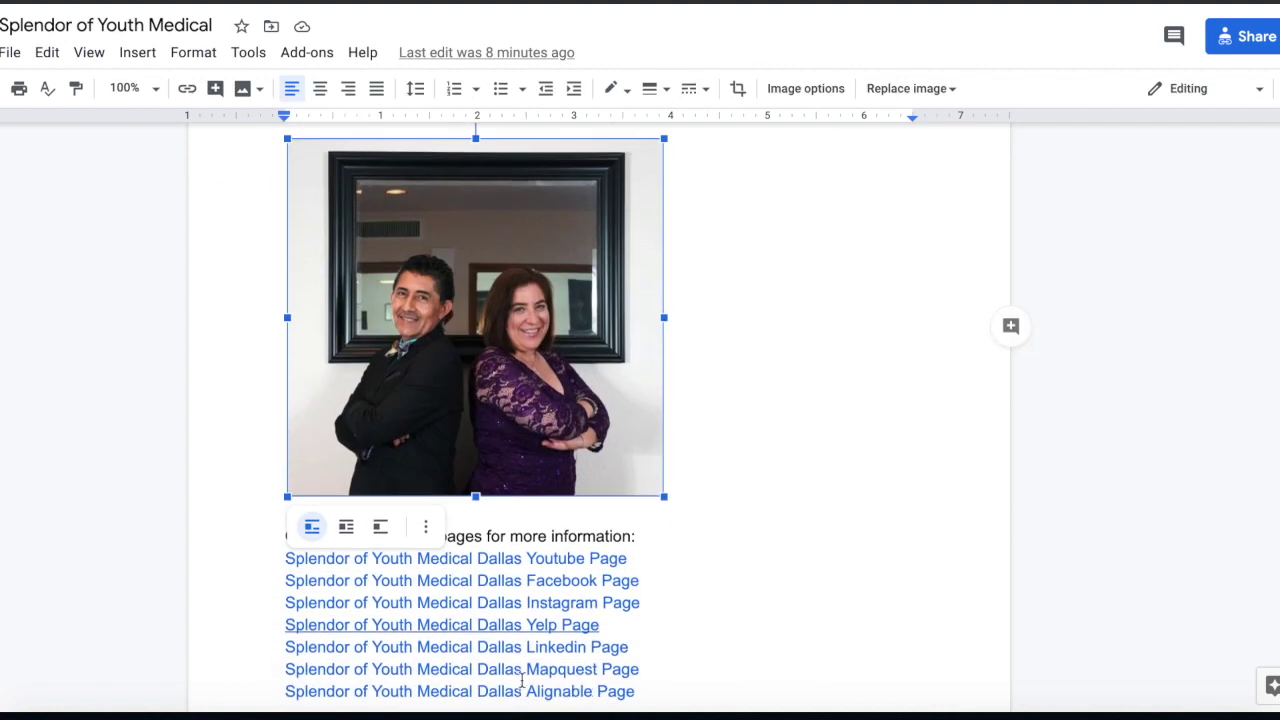
scroll(530, 600, down, 3)
drag(660, 434, 683, 463)
click(683, 463)
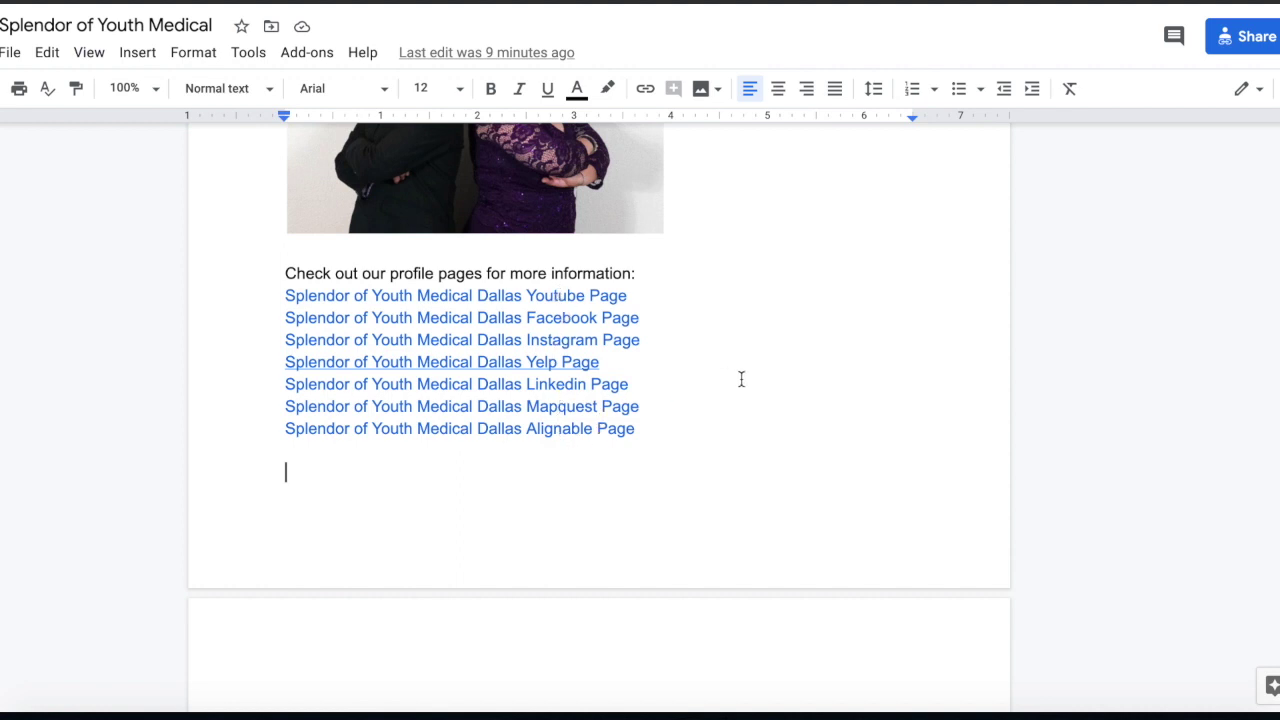
scroll(741, 379, up, 10)
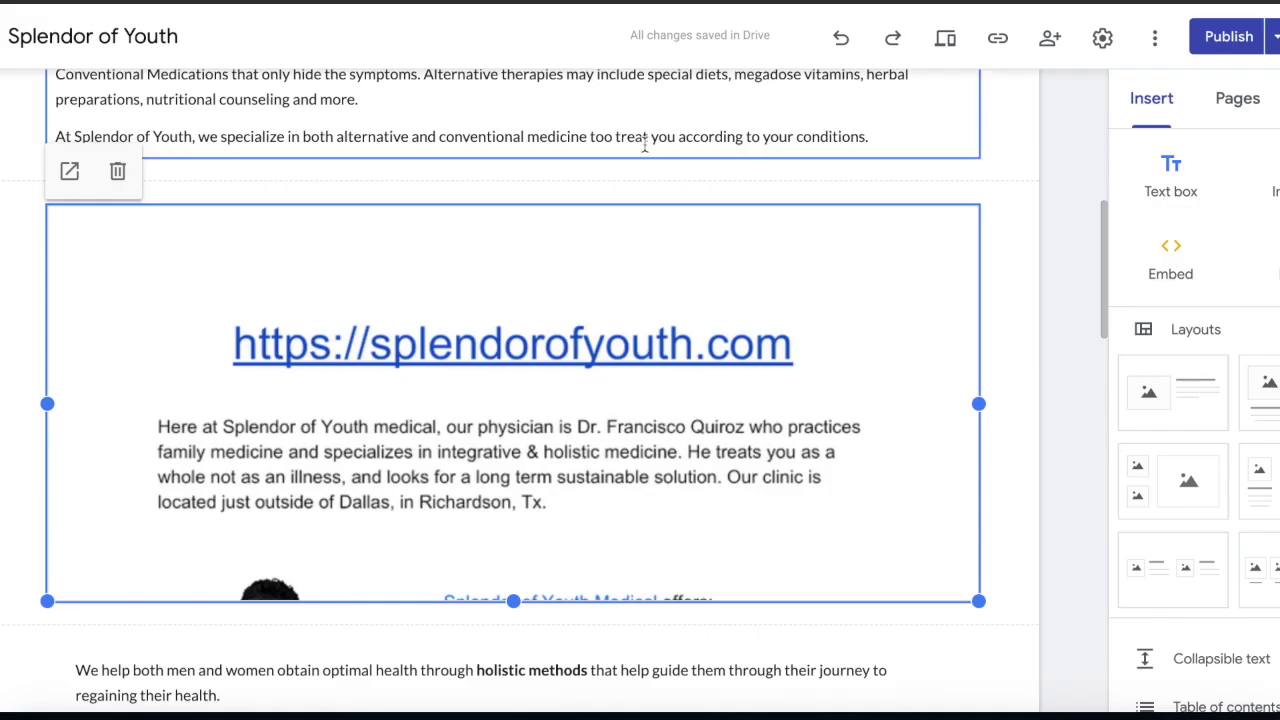
scroll(645, 151, up, 5)
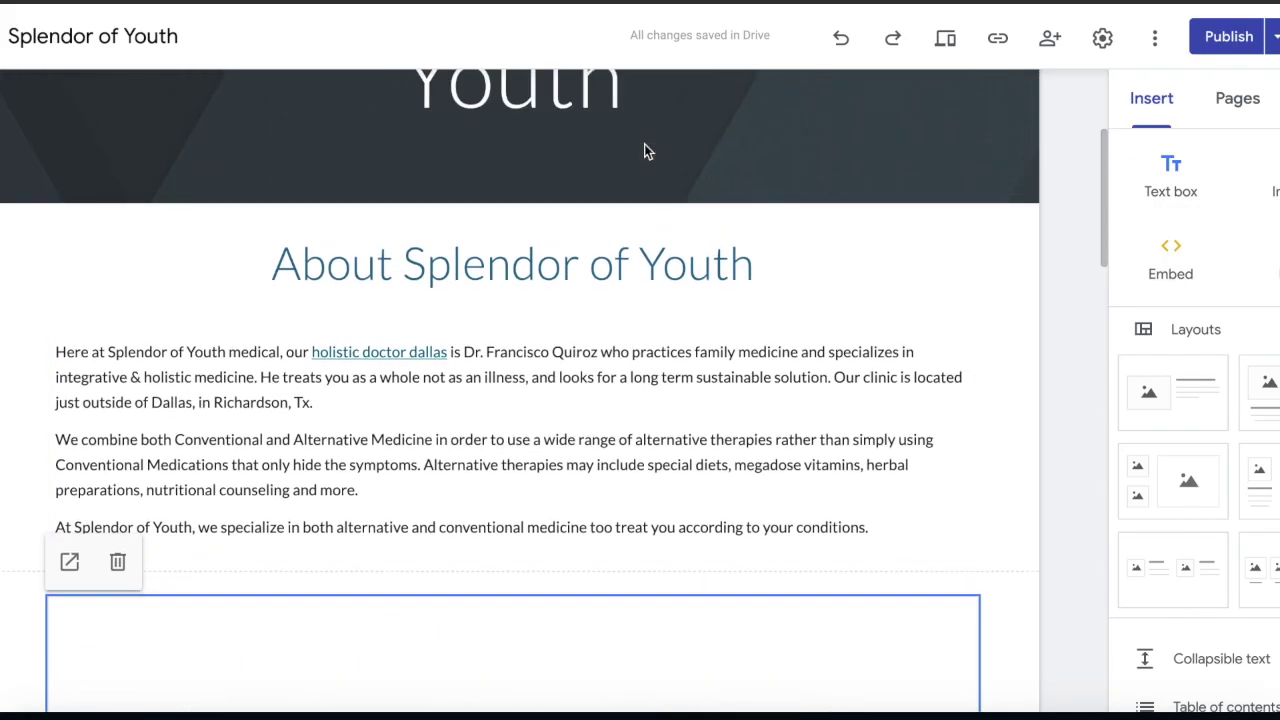
- Scroll past the Doc embed to the Splendor of Youth slideshow and form embeds
scroll(645, 151, down, 2)
scroll(645, 157, down, 4)
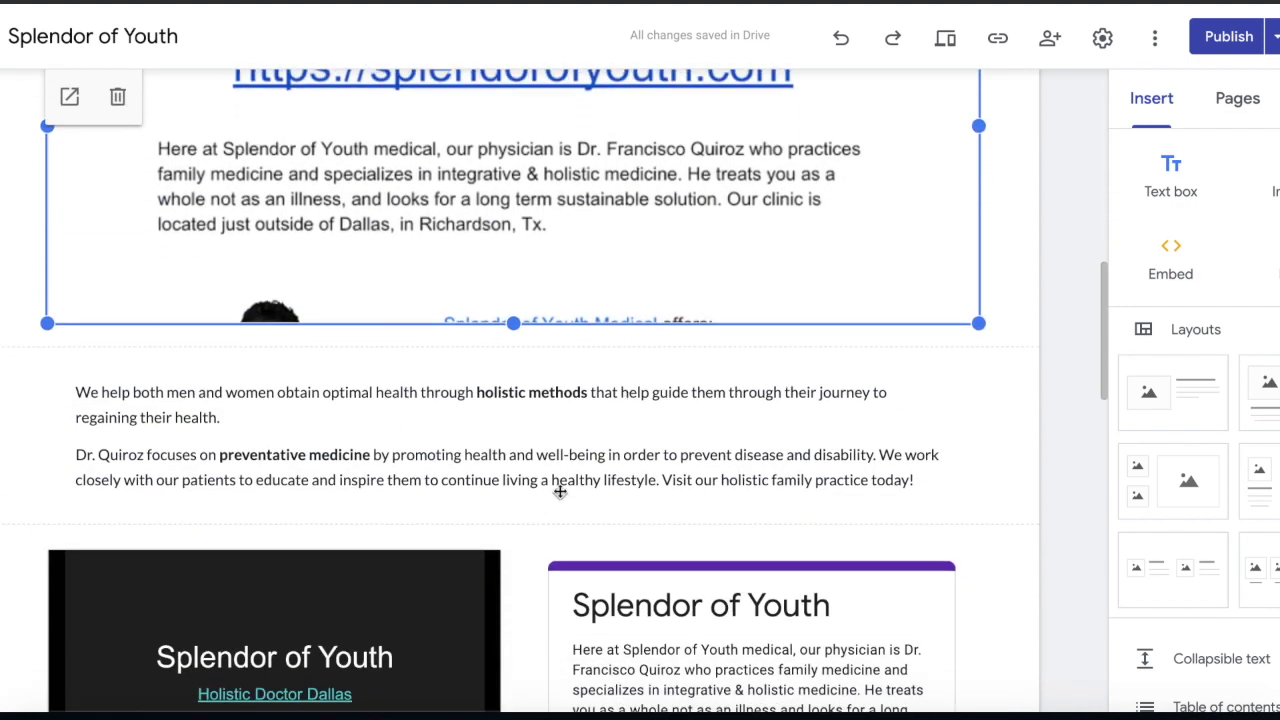
scroll(596, 441, down, 3)
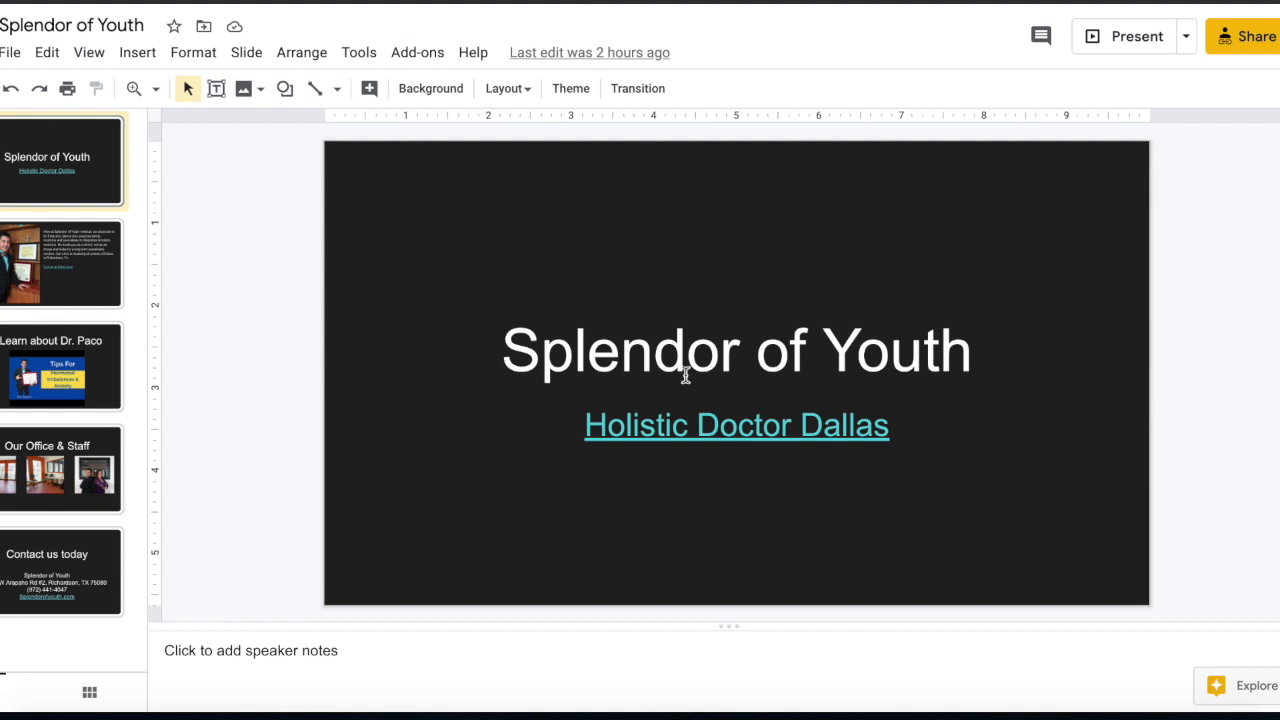
- View slides 2 through 5 of the deck, ending on the Contact us today slide
click(89, 261)
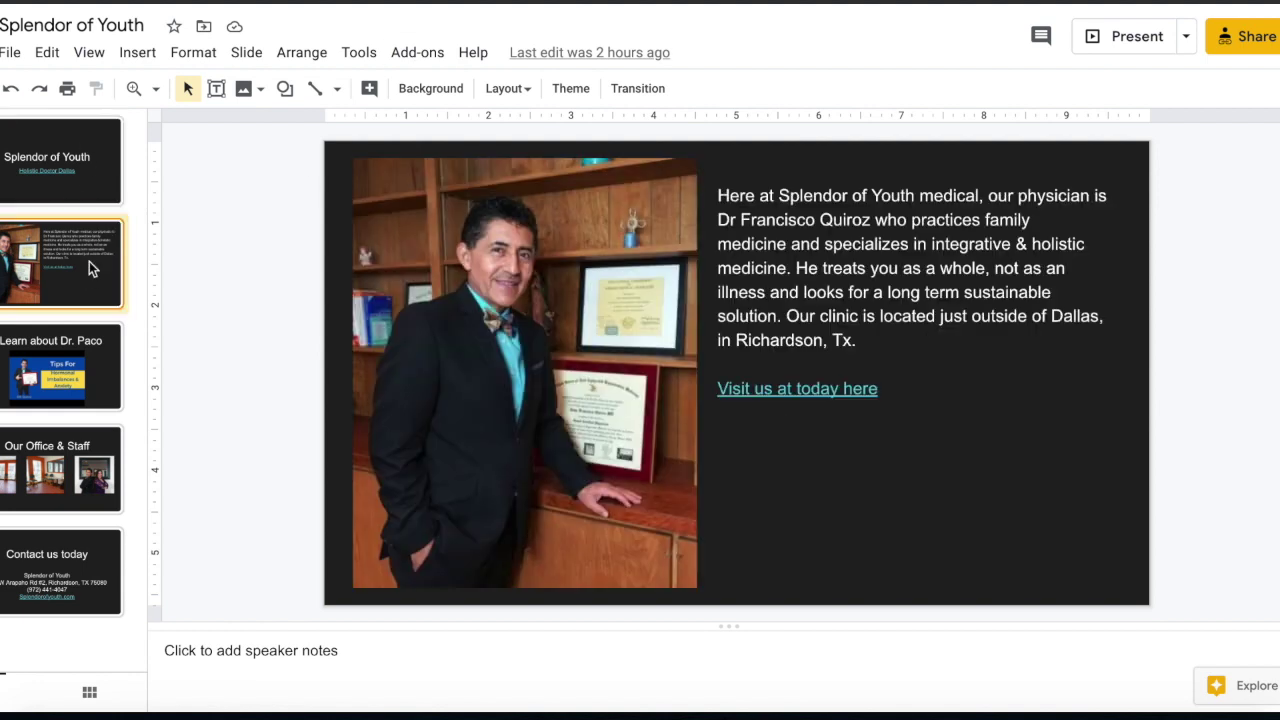
click(78, 380)
click(62, 488)
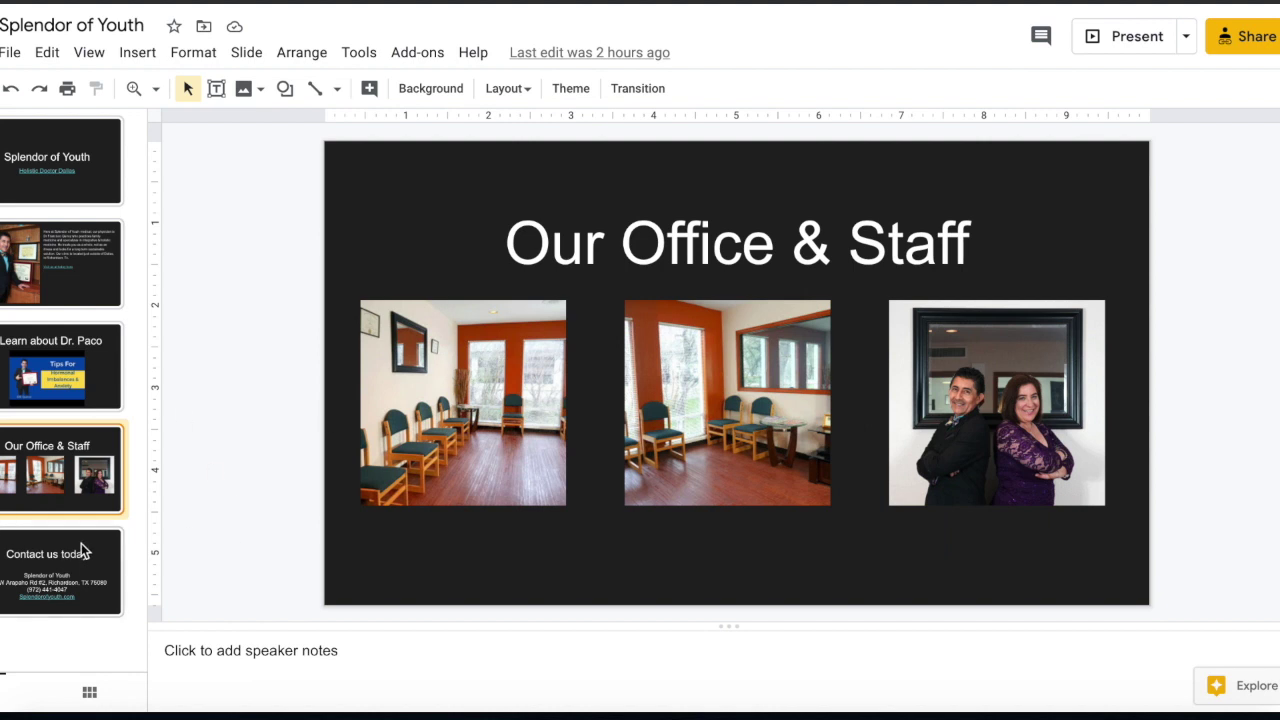
click(86, 550)
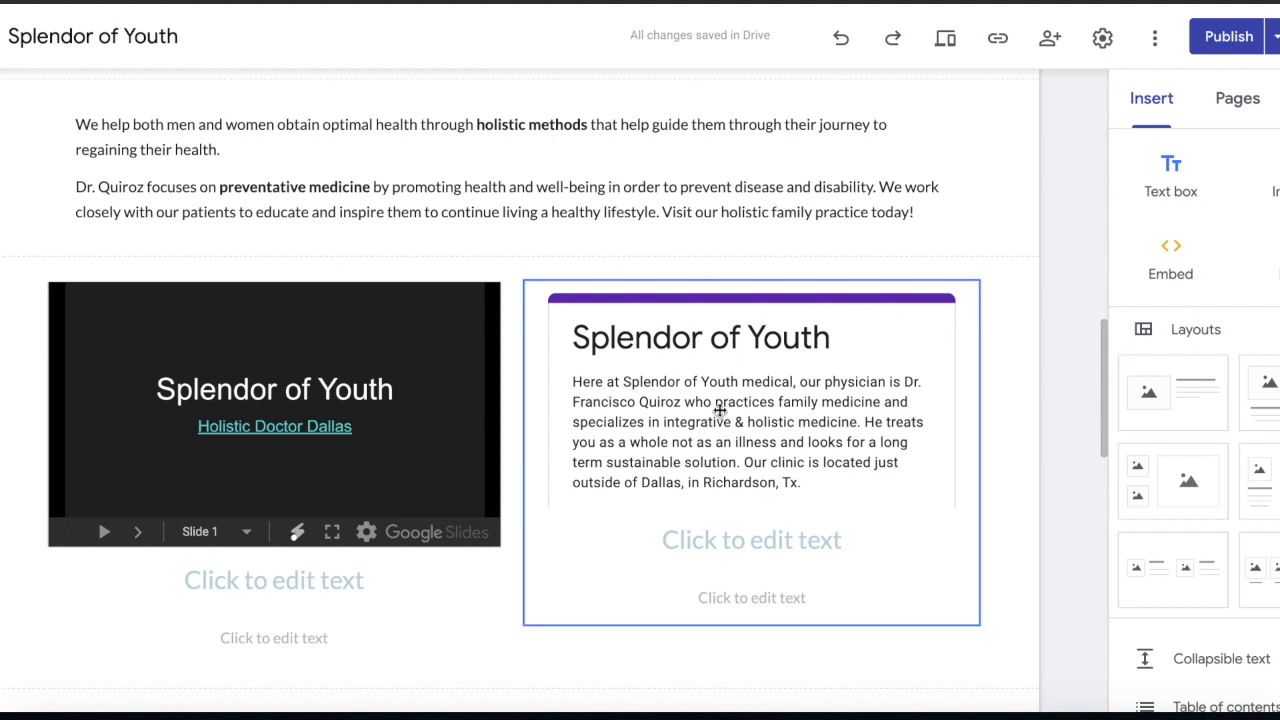
- Scroll past the map to the drawing and YouTube embeds, then select the drawing's link lines in Google Drawings
scroll(1186, 465, down, 1)
scroll(1186, 463, down, 8)
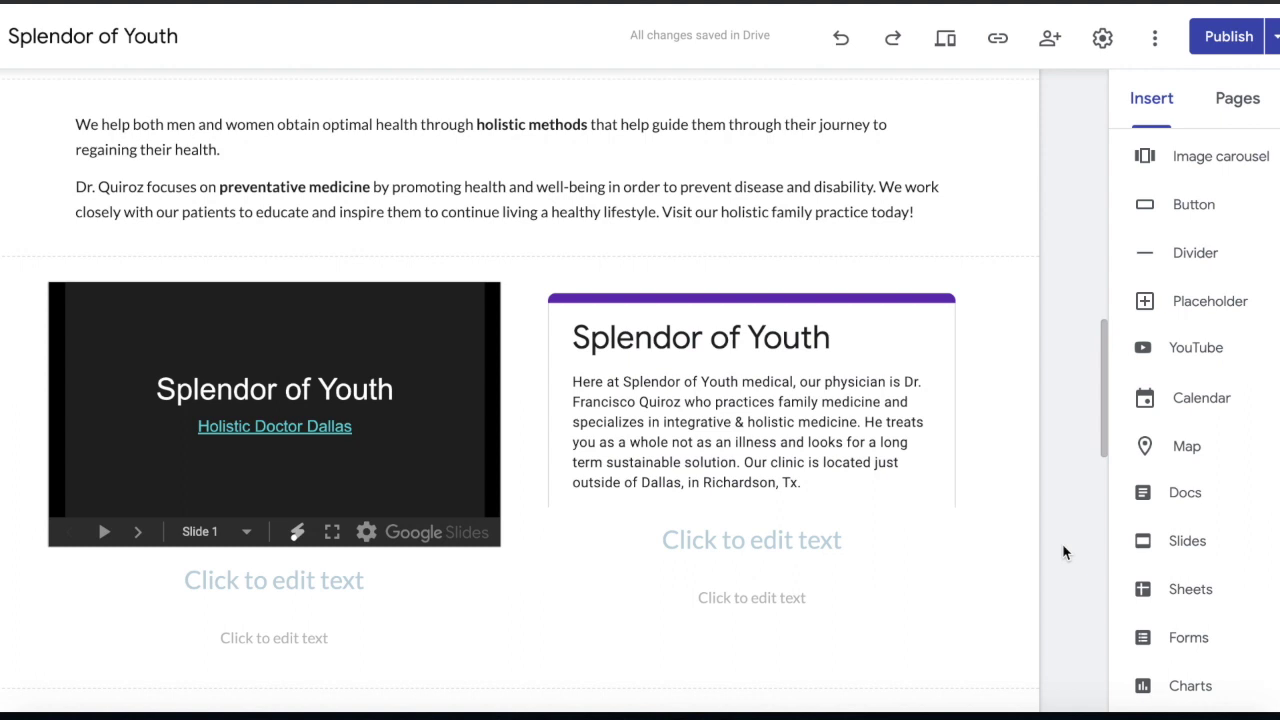
scroll(1003, 554, down, 5)
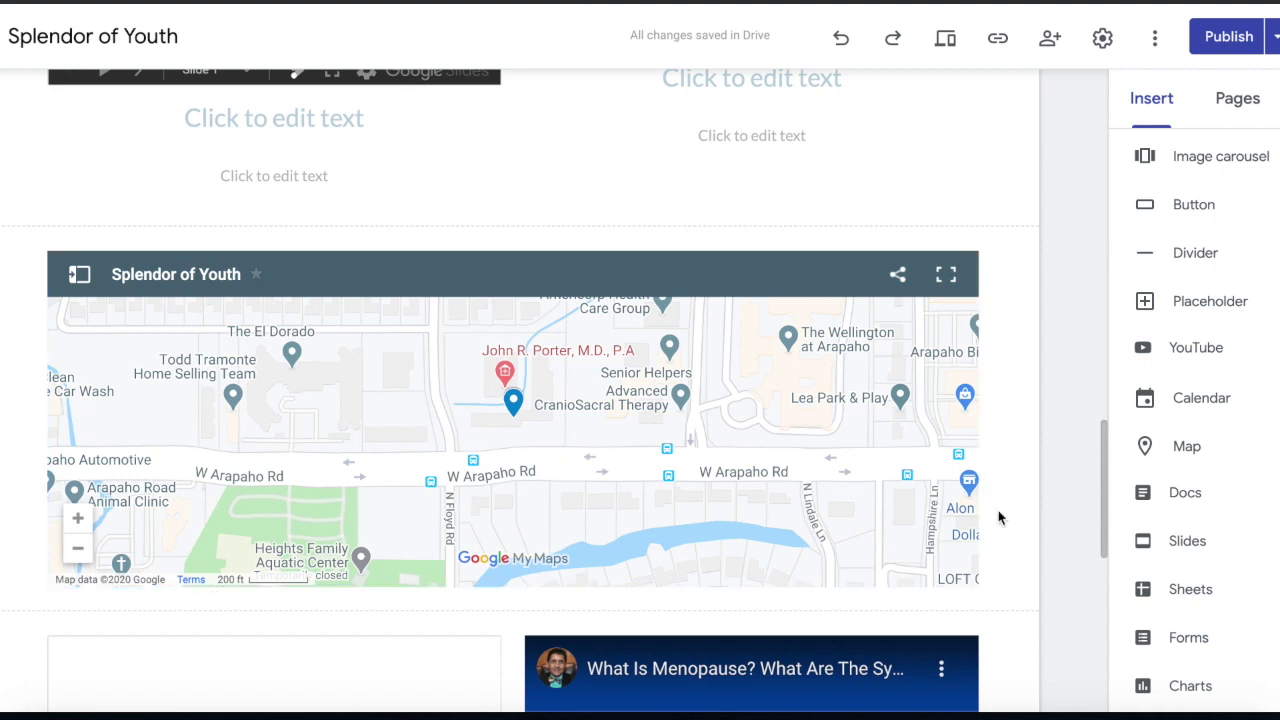
scroll(996, 524, down, 3)
scroll(996, 521, down, 3)
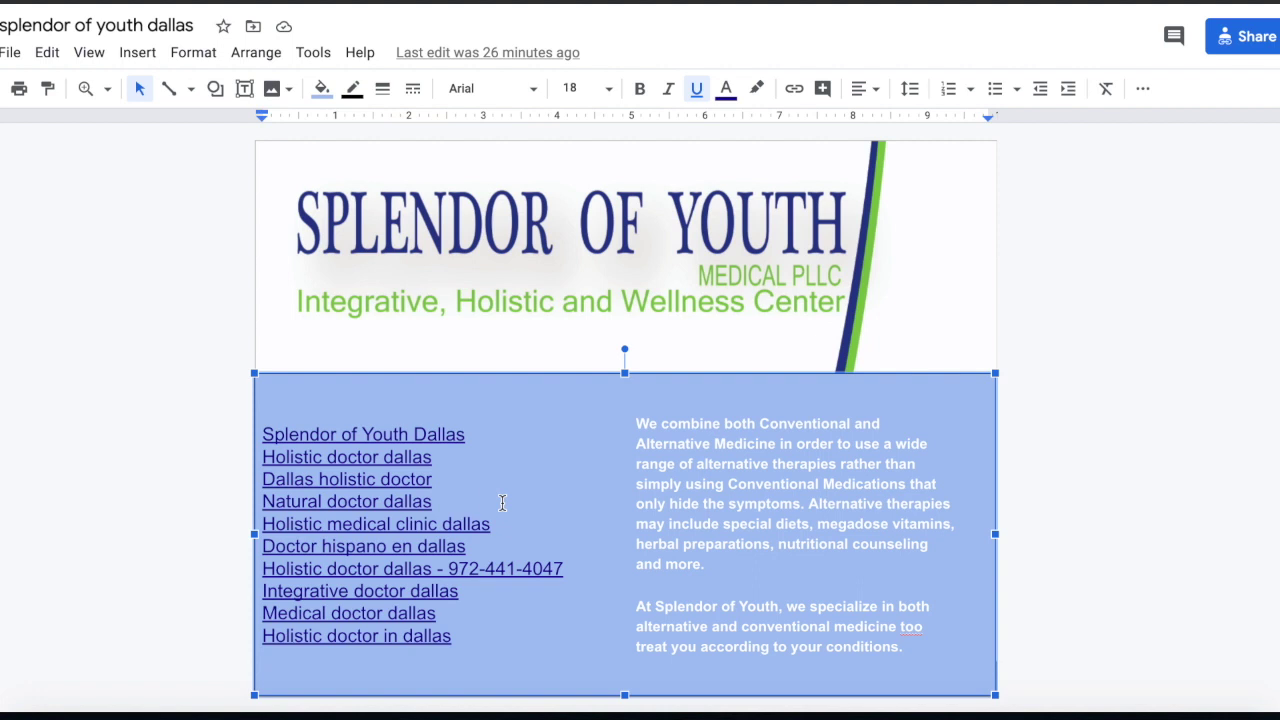
drag(502, 502, 266, 414)
drag(531, 663, 257, 429)
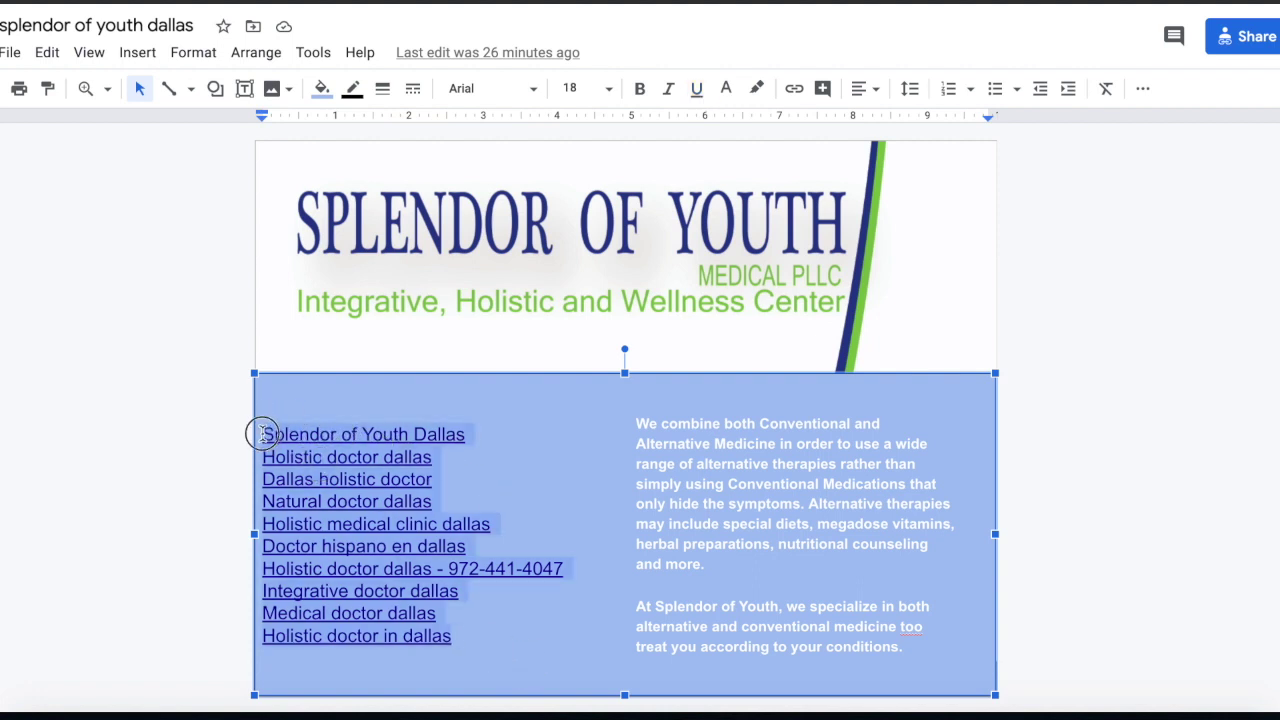
- Reselect and clear the ten link lines in the drawing, then return to the Google Sites editor
click(551, 637)
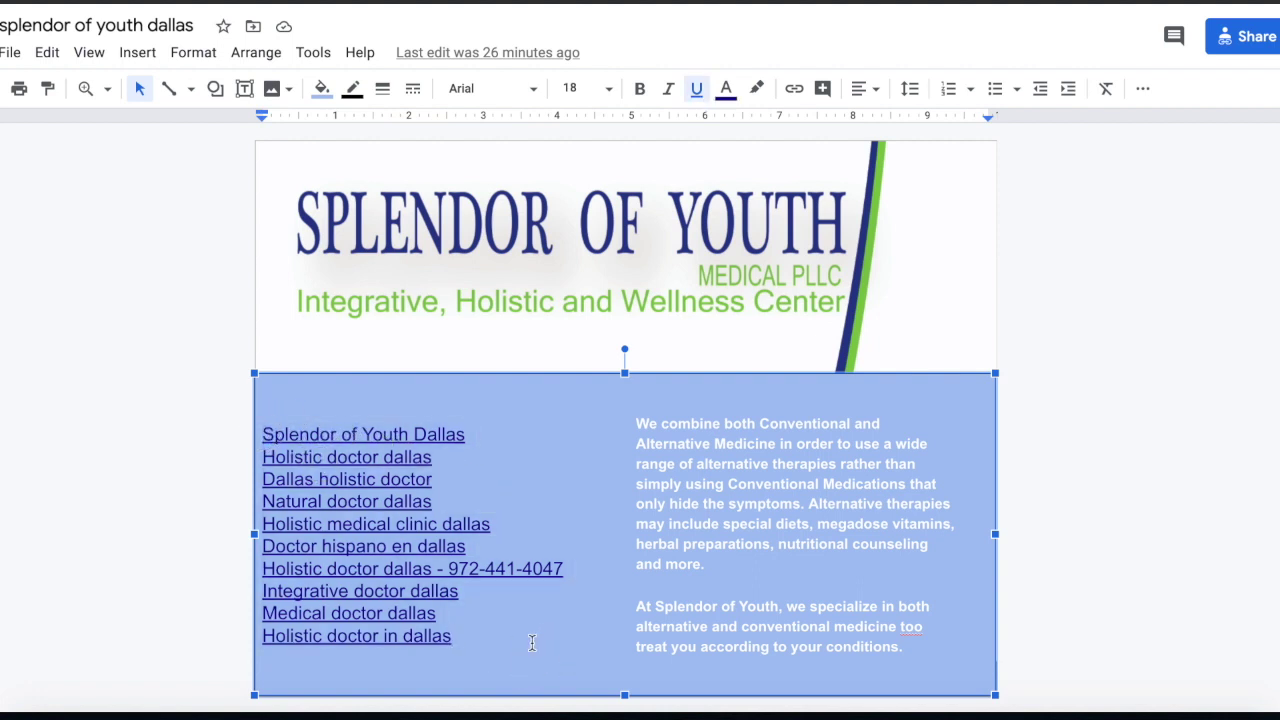
drag(486, 634, 258, 432)
click(562, 481)
key(ctrl+Tab)
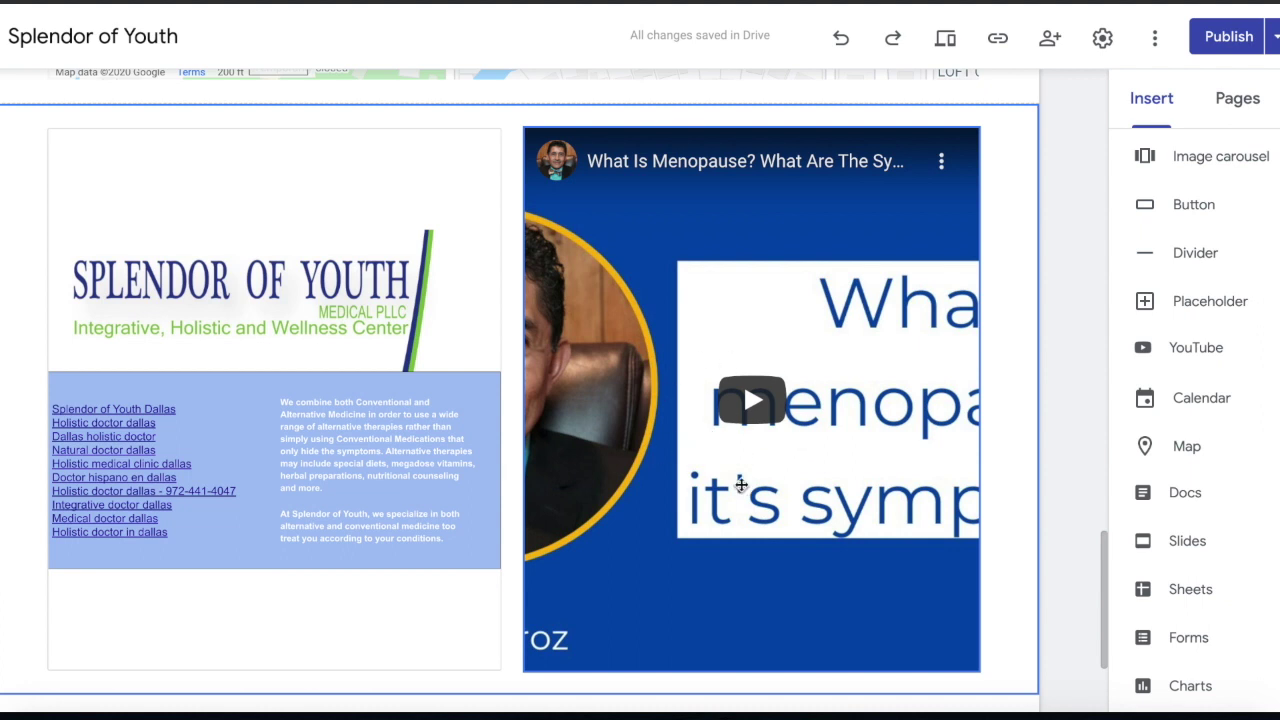
- Scroll the whole site page from header to video, checking the Doc, Slides, Form, Map, drawing and video embeds
scroll(749, 570, down, 3)
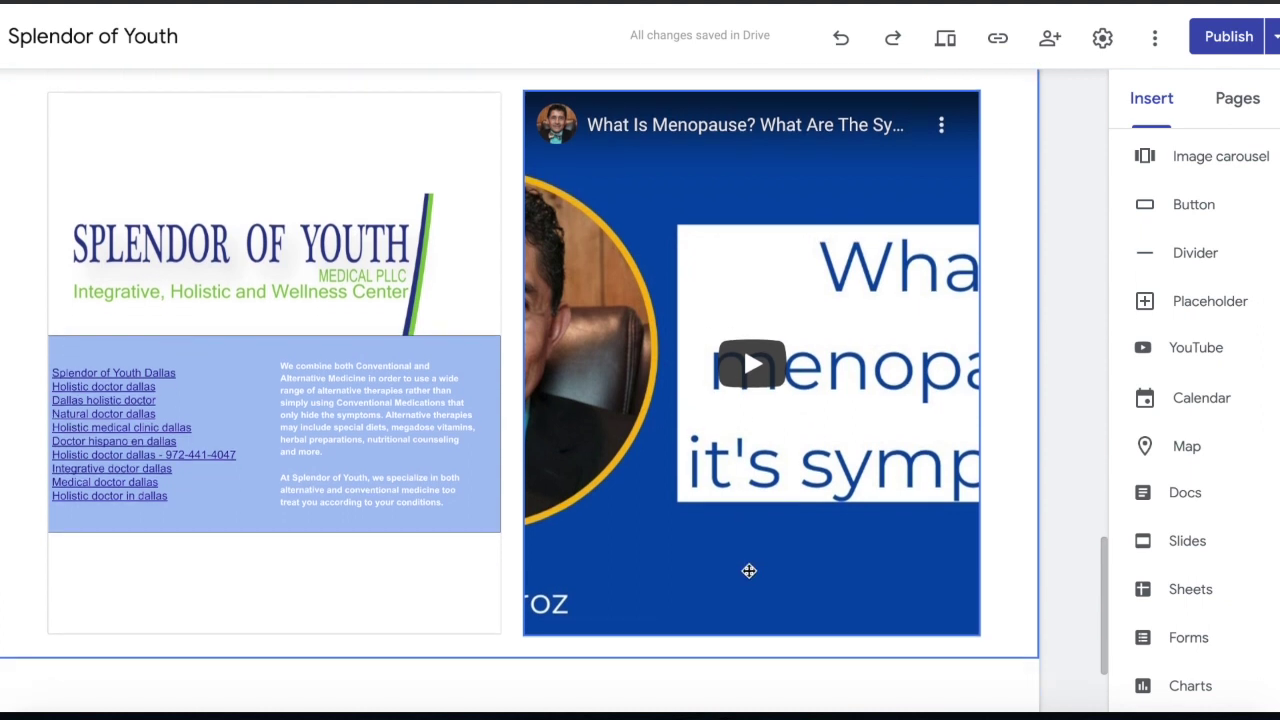
scroll(749, 577, up, 10)
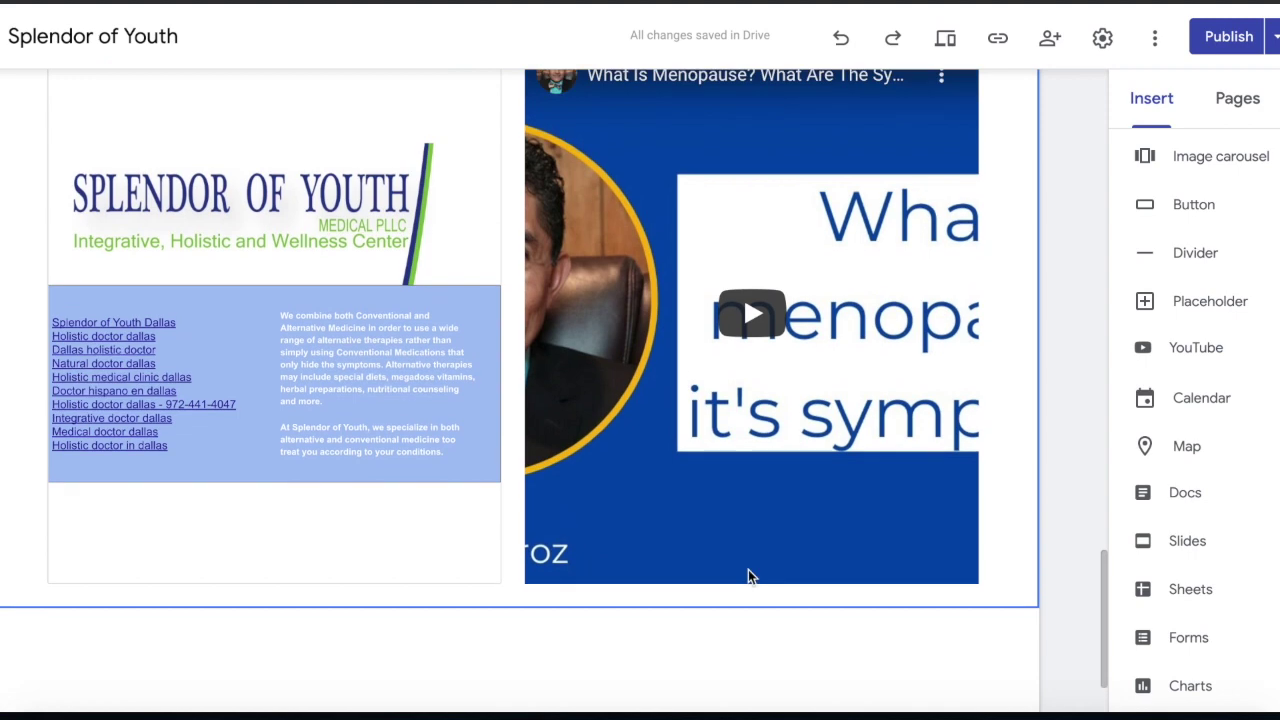
scroll(748, 569, up, 15)
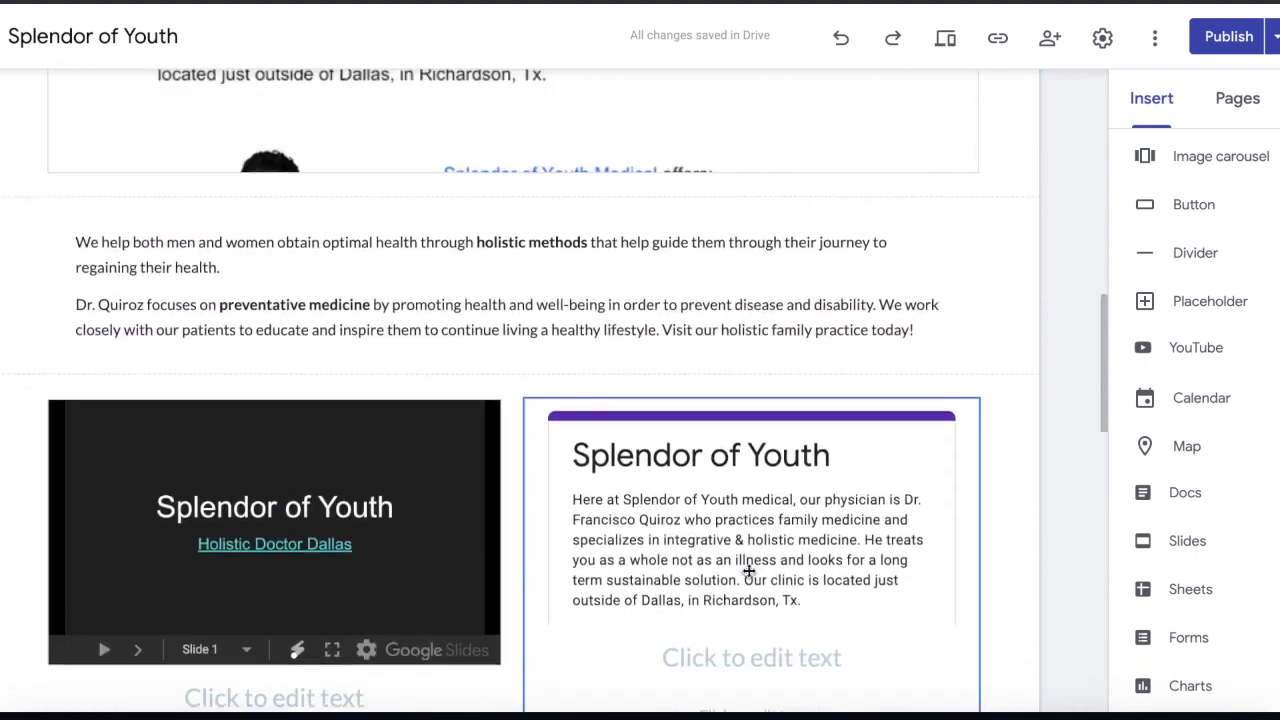
scroll(748, 571, down, 20)
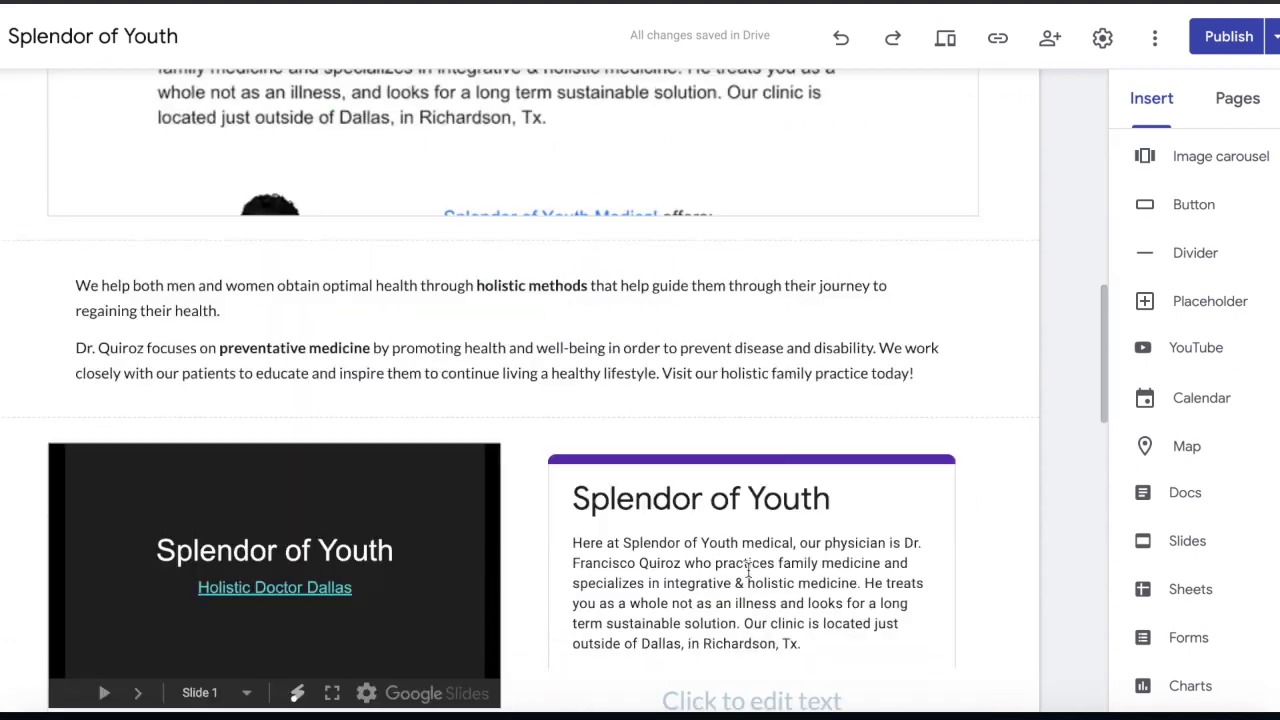
scroll(748, 577, up, 12)
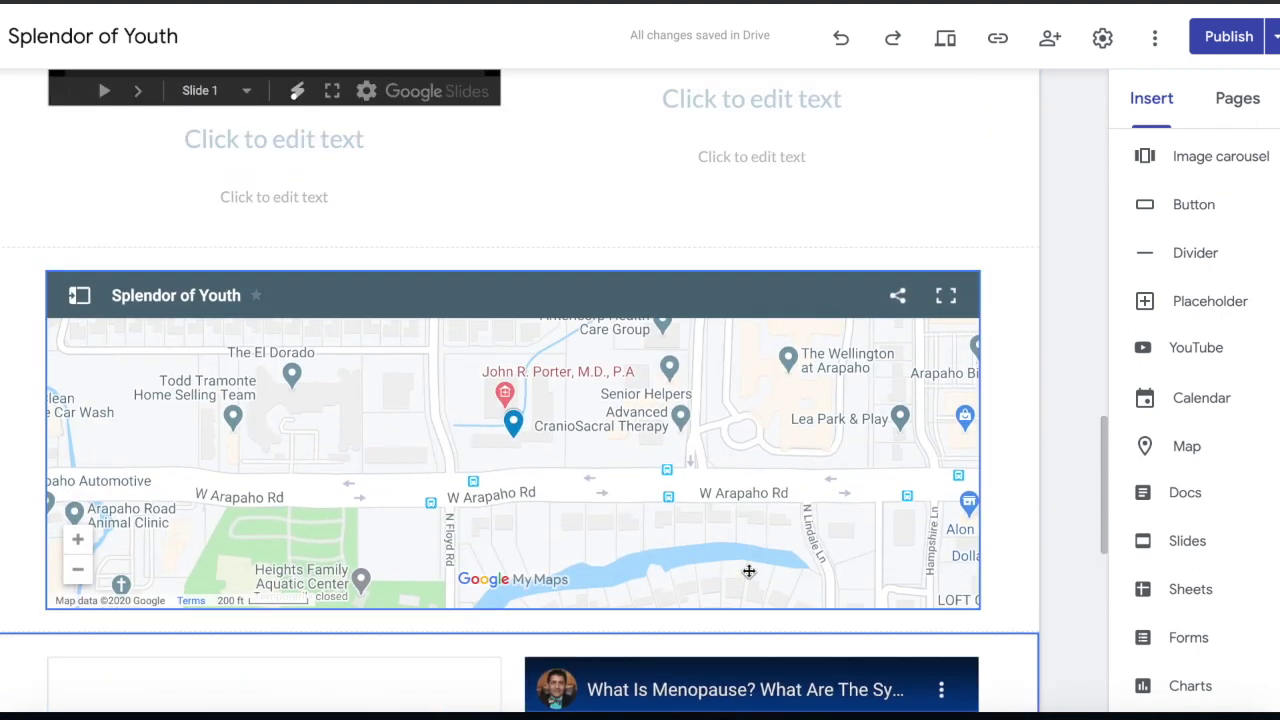
scroll(748, 571, up, 5)
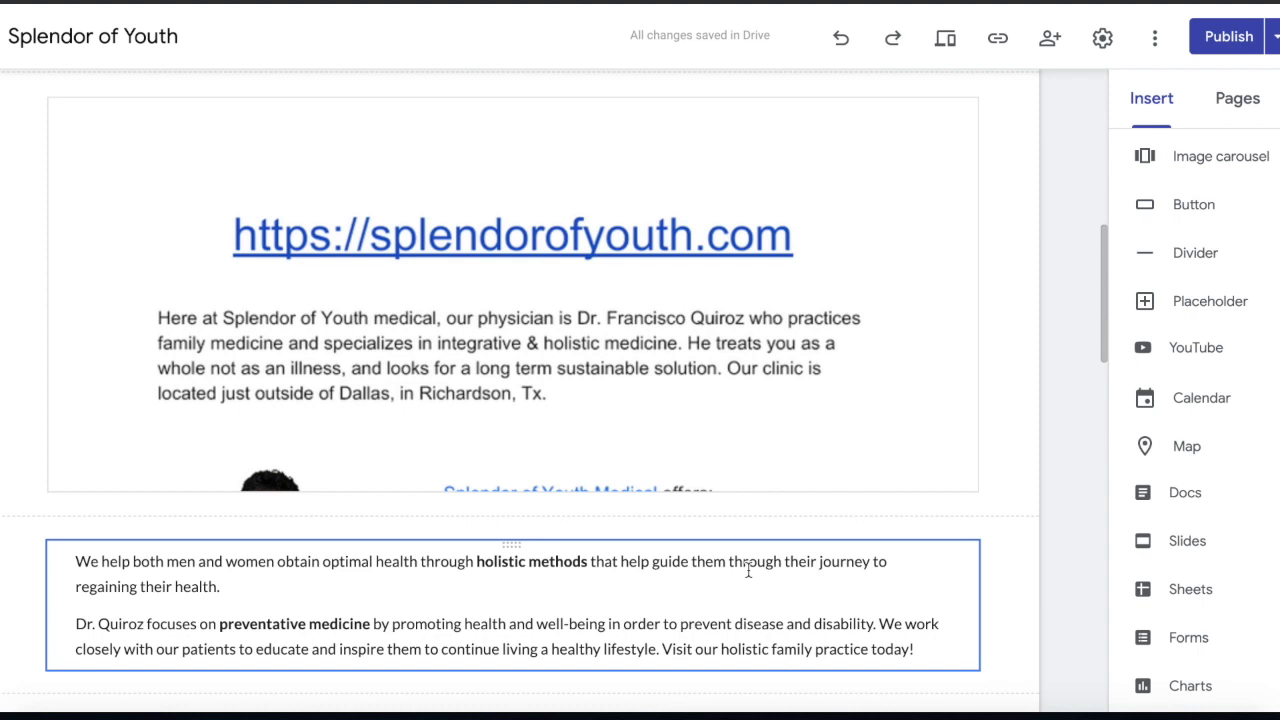
scroll(748, 571, up, 10)
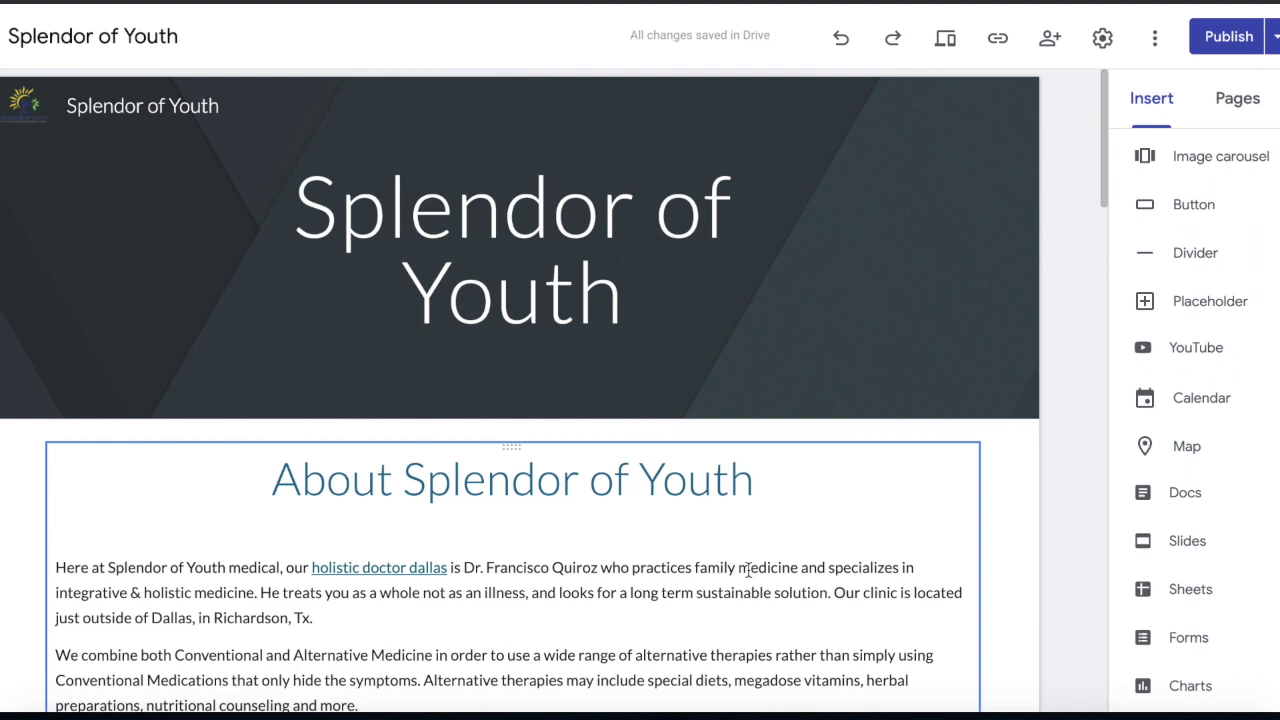
scroll(748, 571, down, 15)
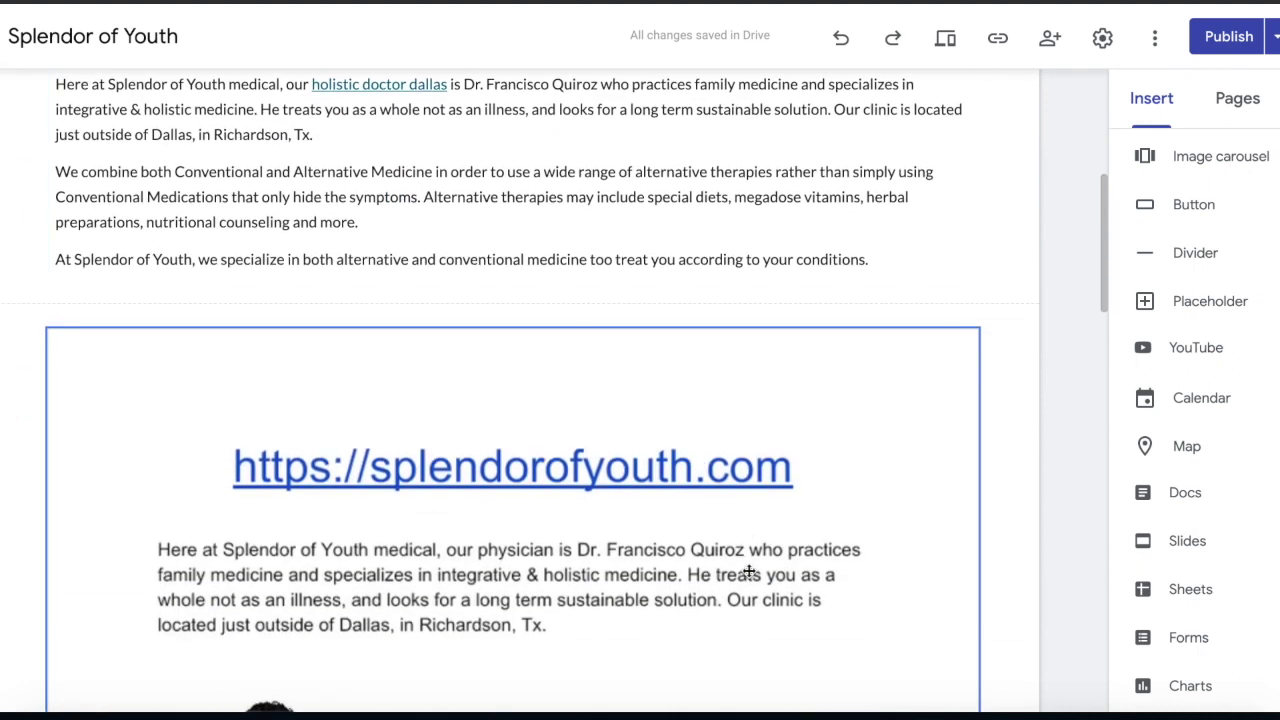
scroll(748, 570, down, 5)
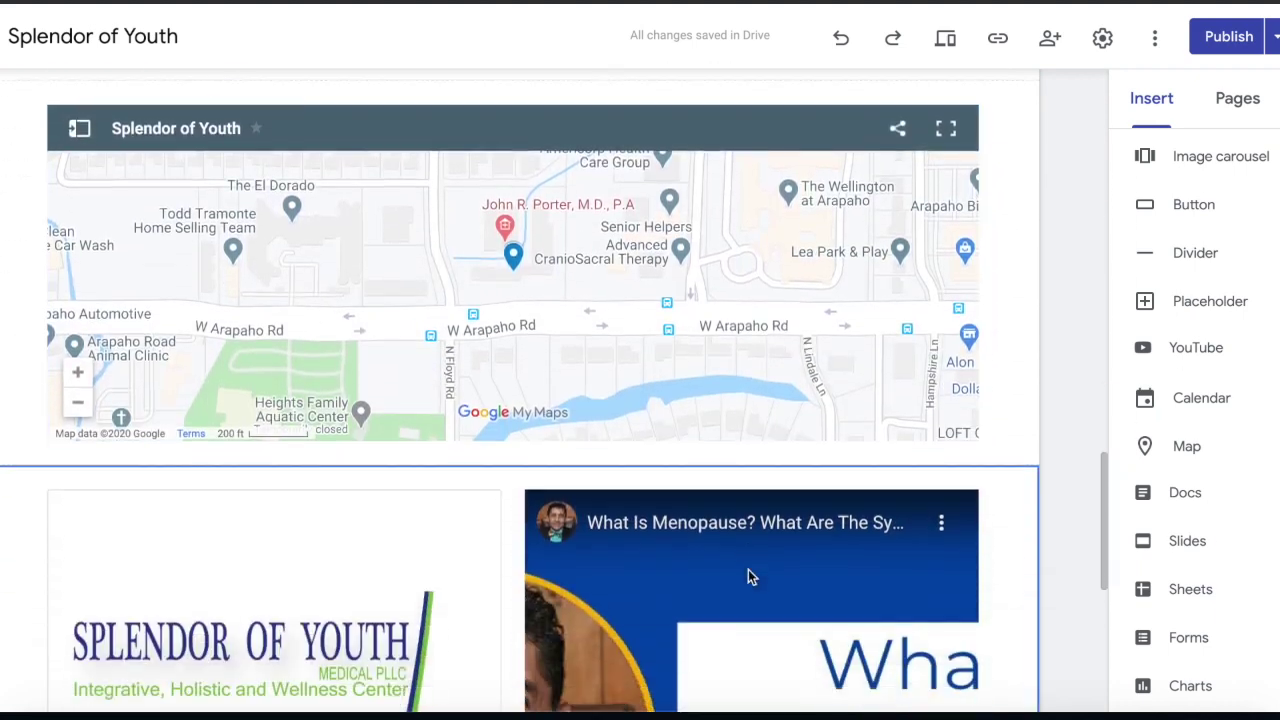
scroll(748, 570, up, 10)
scroll(748, 572, up, 8)
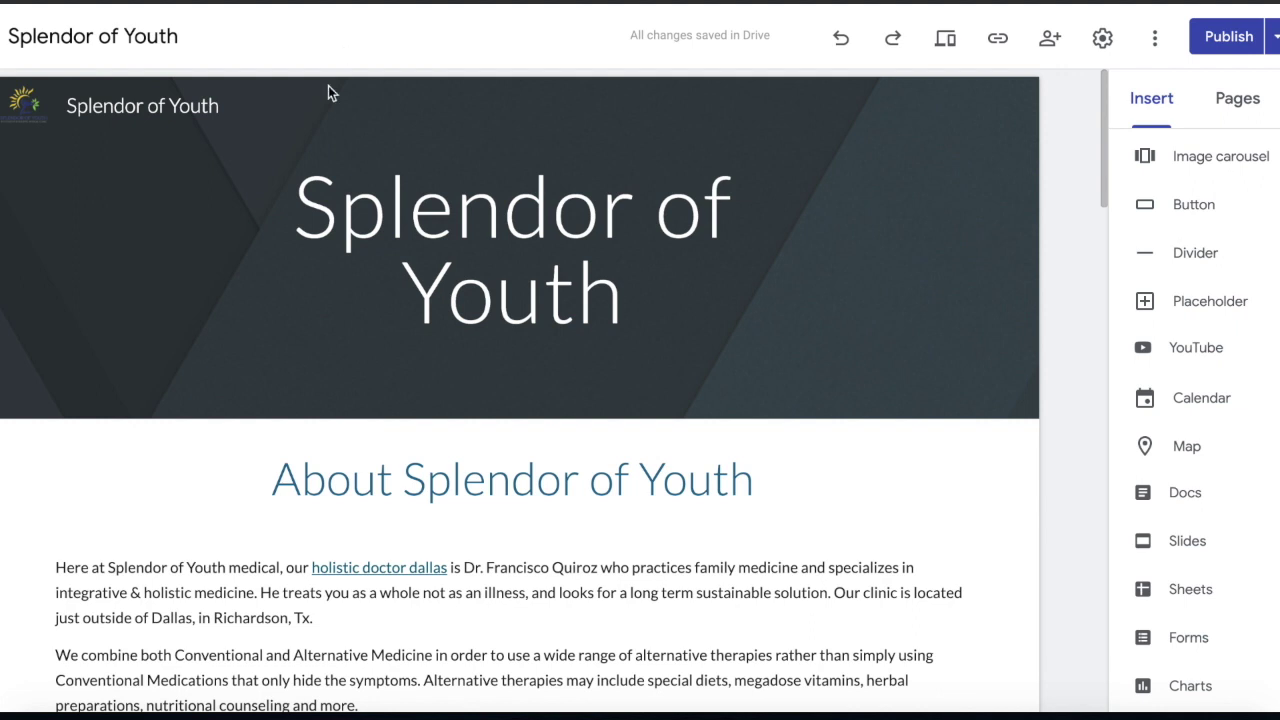
scroll(338, 527, down, 7)
scroll(338, 527, up, 1)
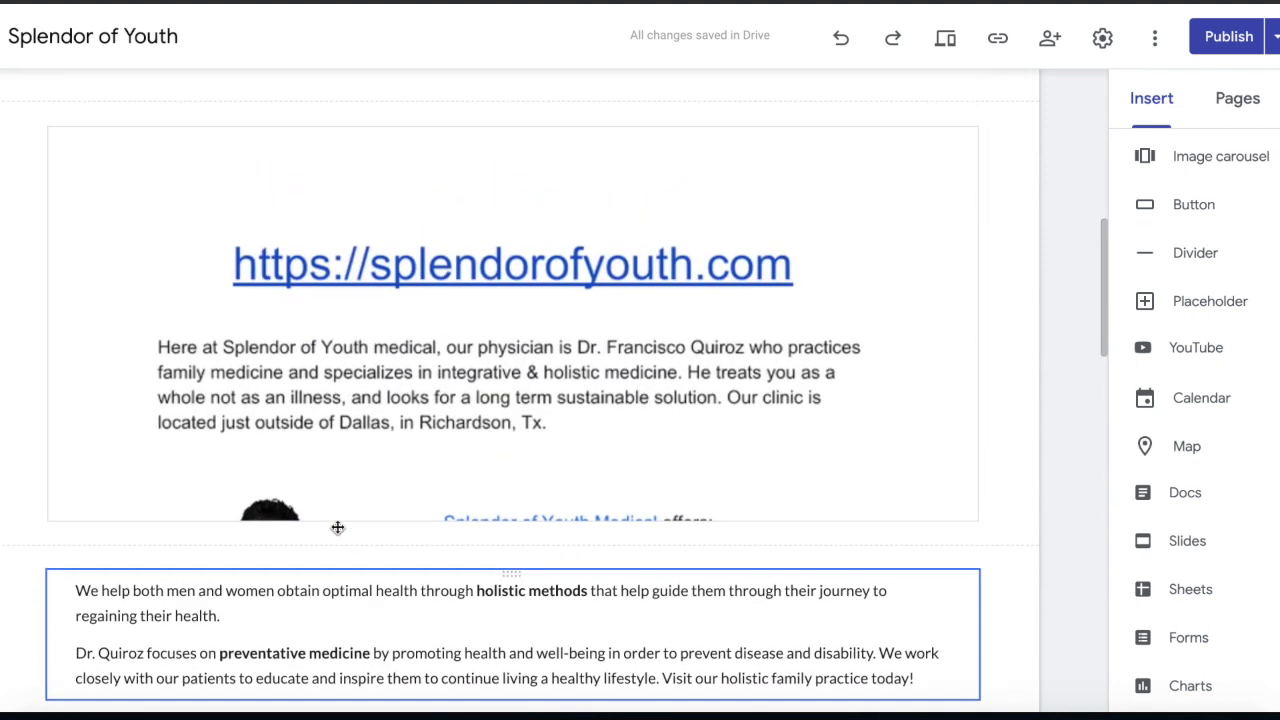
scroll(338, 527, down, 3)
scroll(338, 527, up, 15)
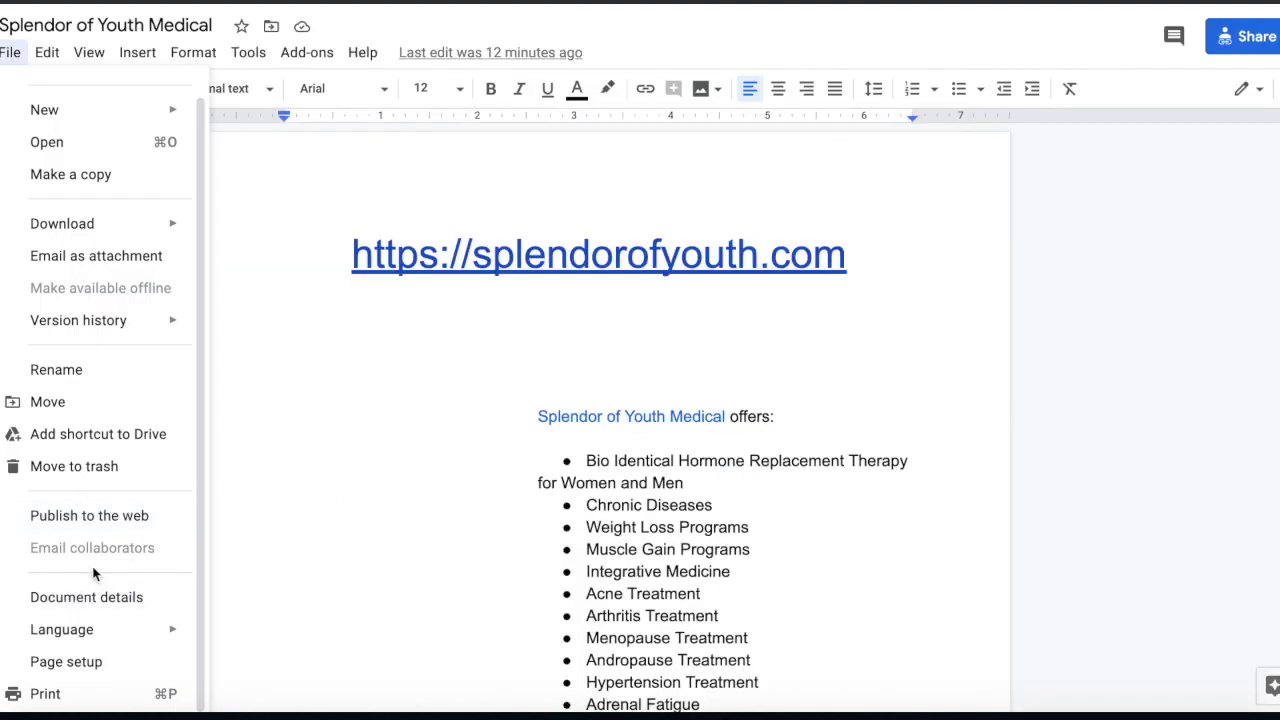
- Open Publish to the web for the Splendor of Youth Medical document and dismiss the link-details tip
click(258, 143)
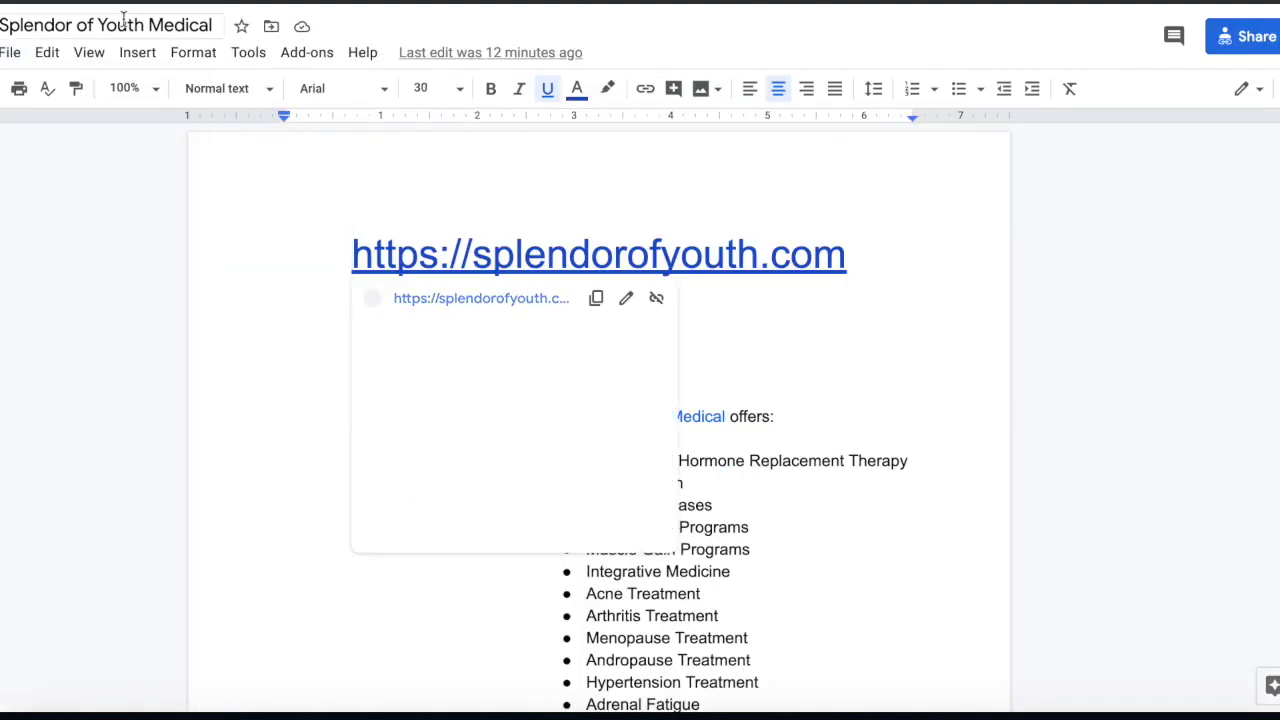
click(12, 53)
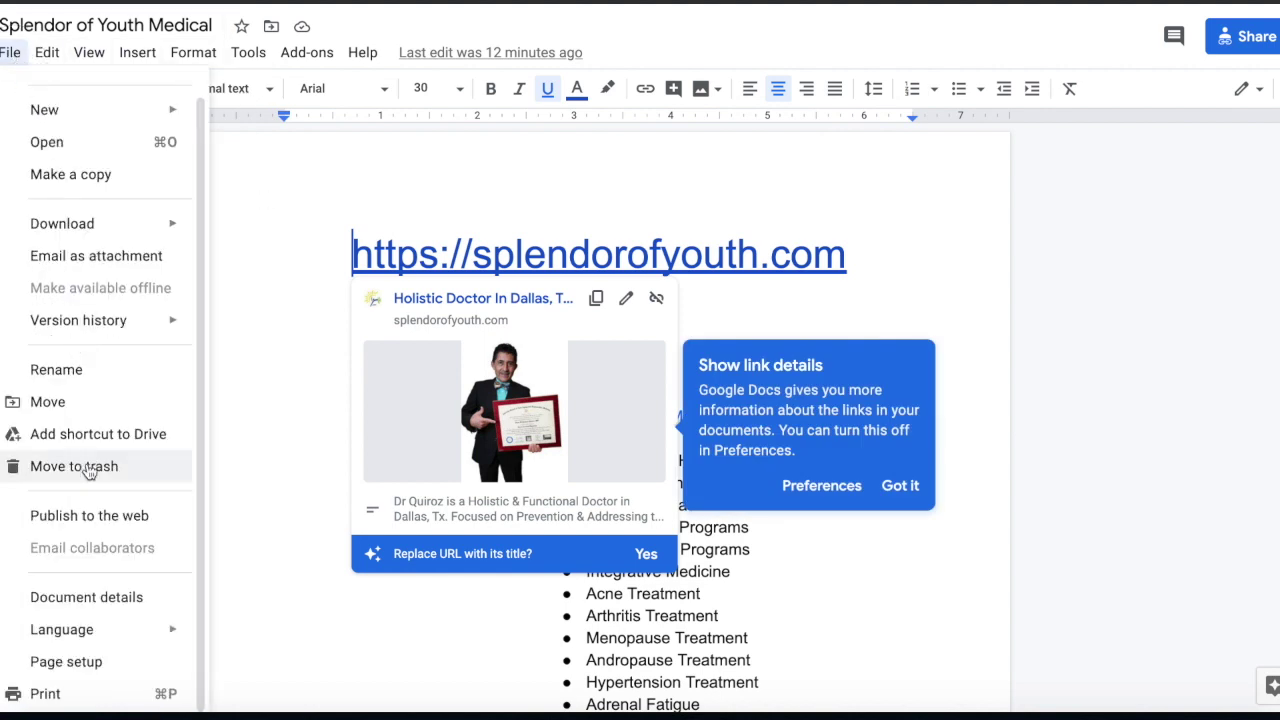
click(106, 517)
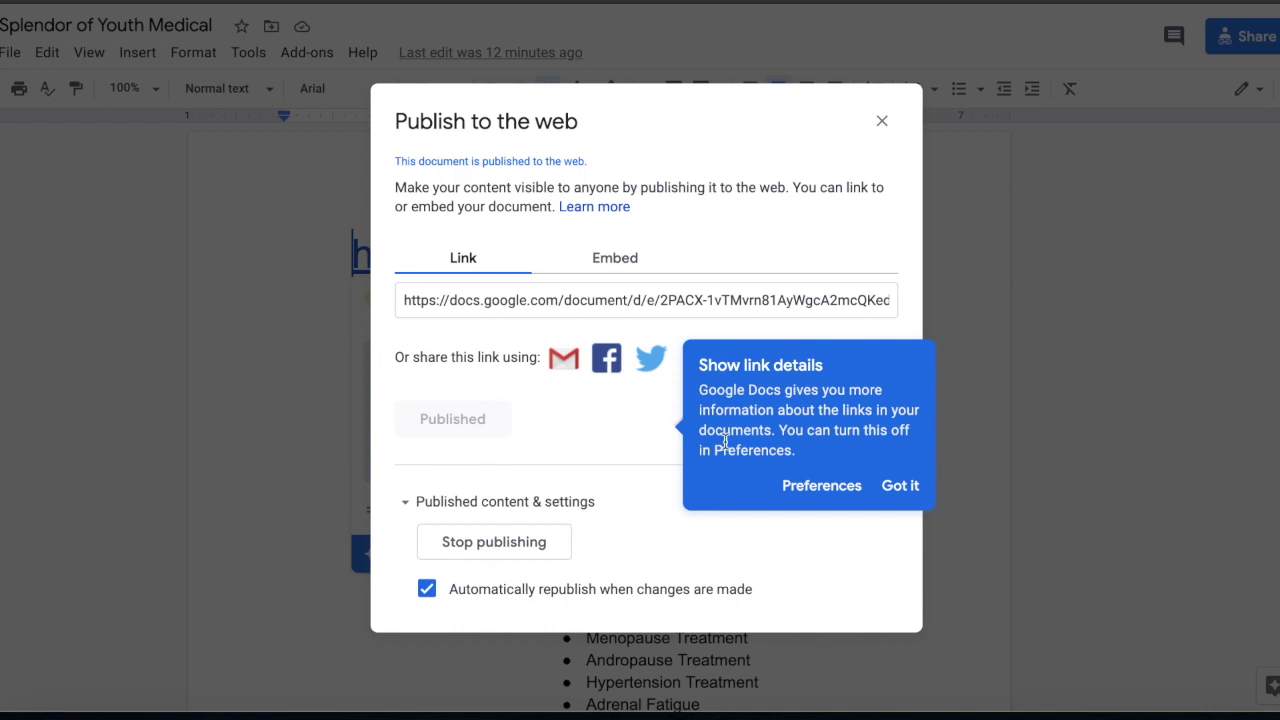
click(884, 490)
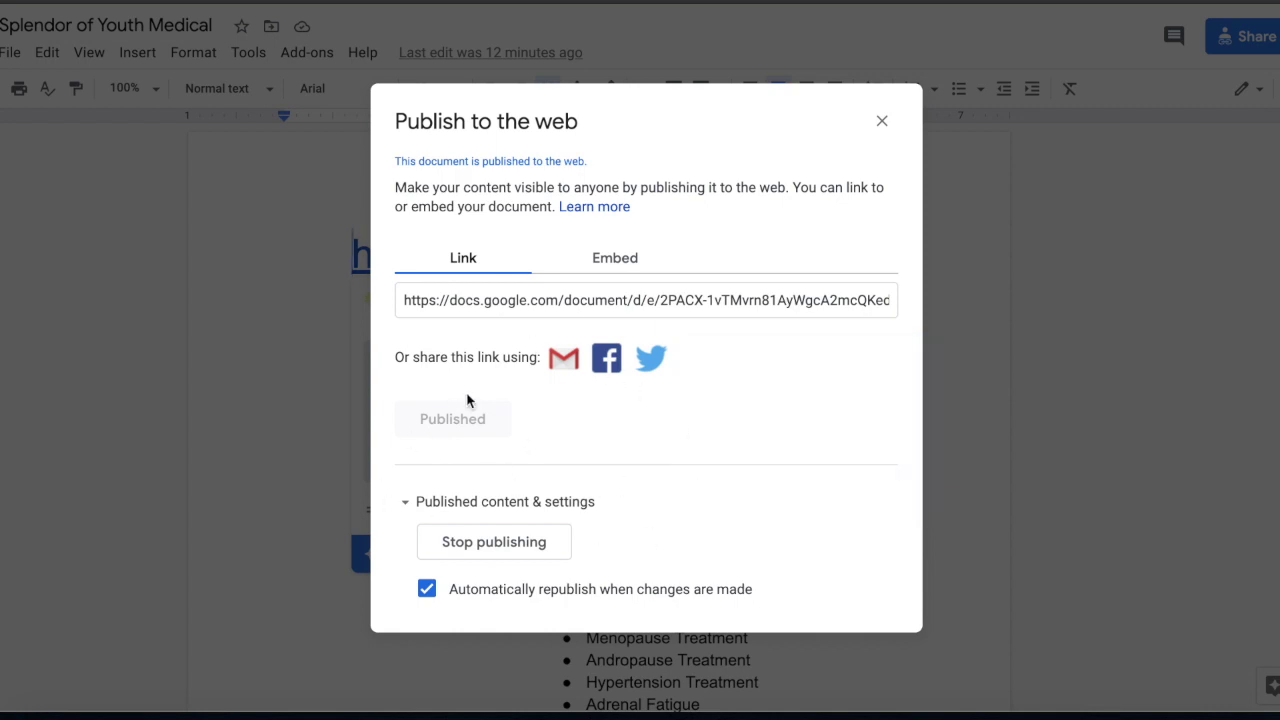